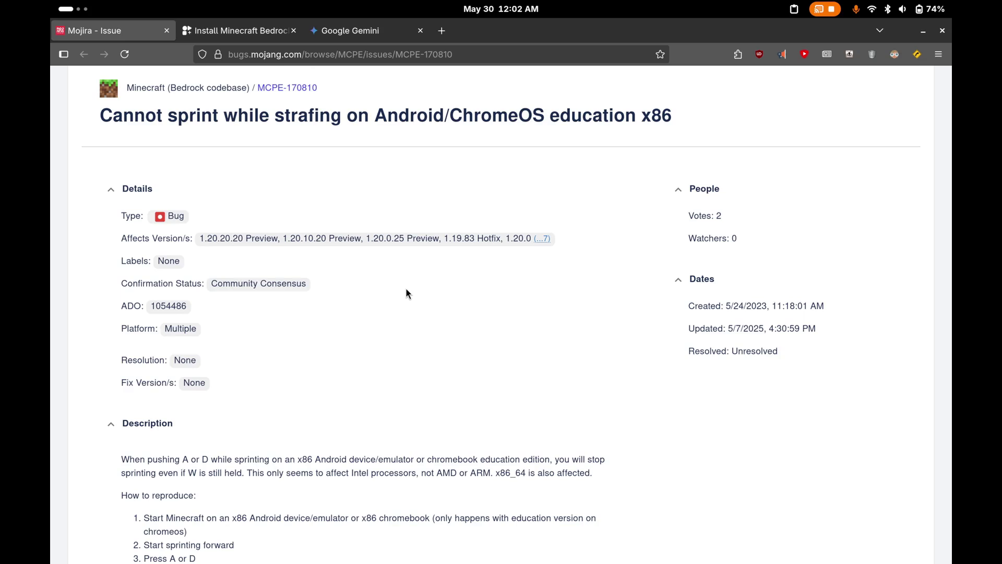
Switch to Minecraft, resume the world and run back and forth across the flowery birch forest to test sprinting while strafing
key(alt+Tab)
key(Escape)
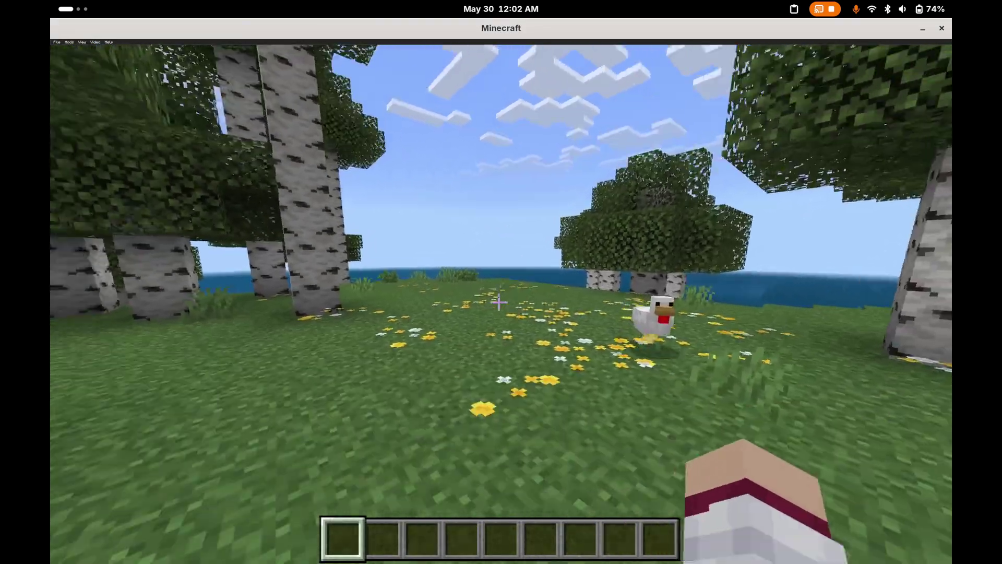
key(w)
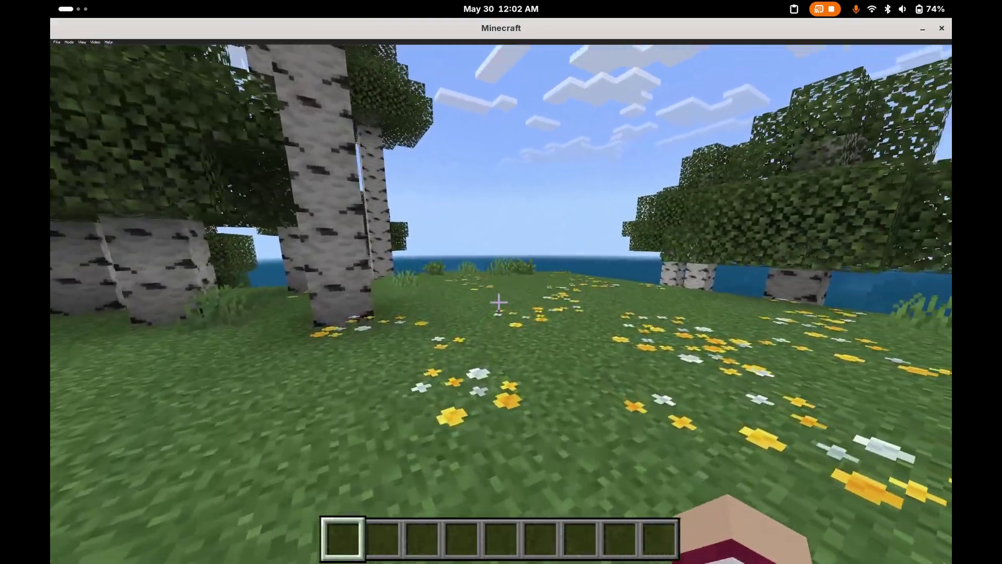
key(w)
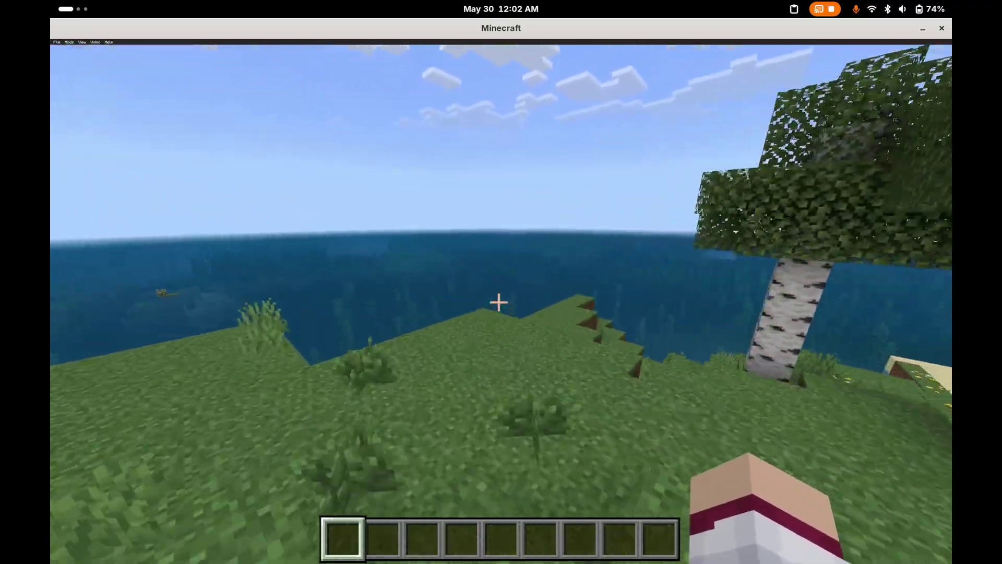
key(w)
key(w)
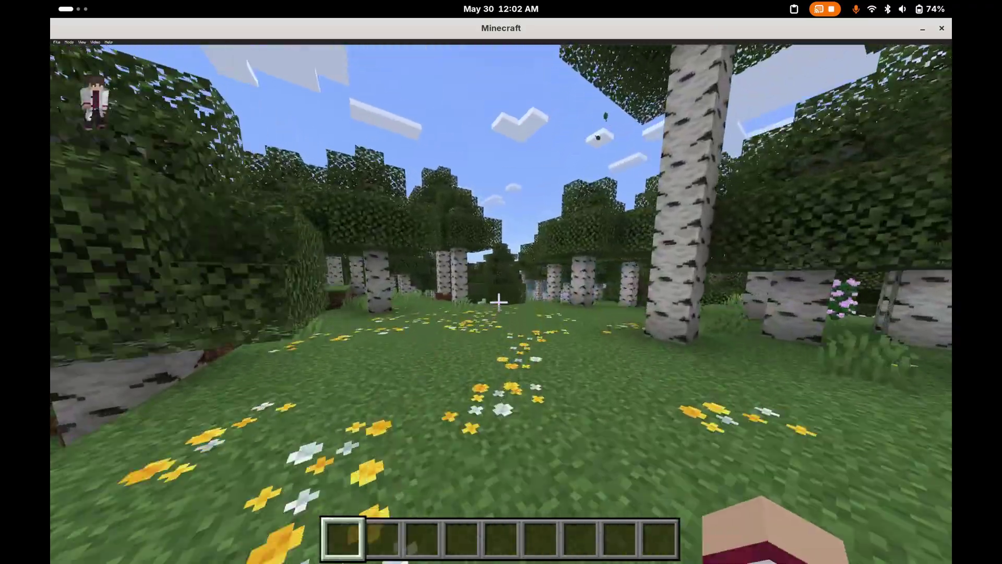
key(w)
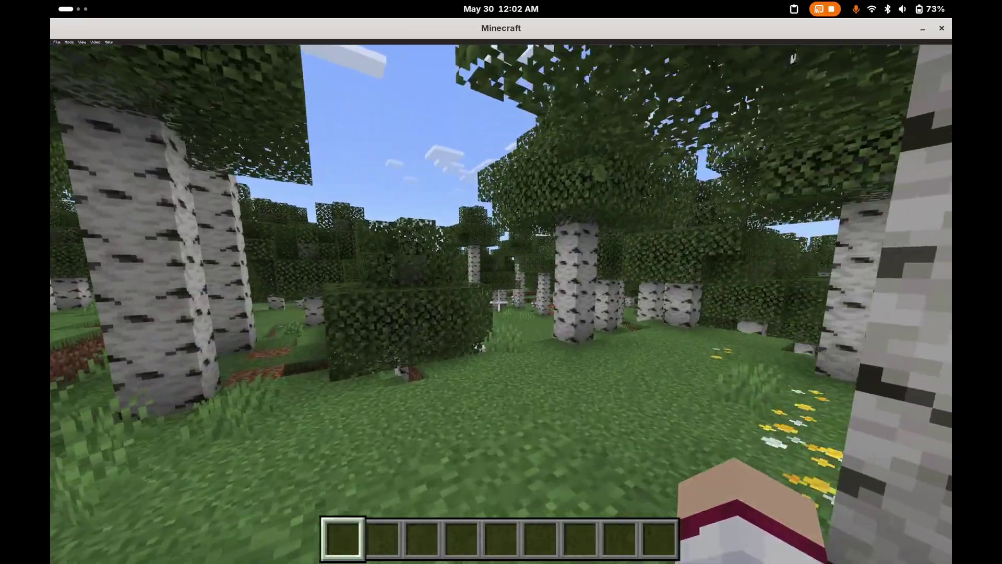
key(w)
key(w)
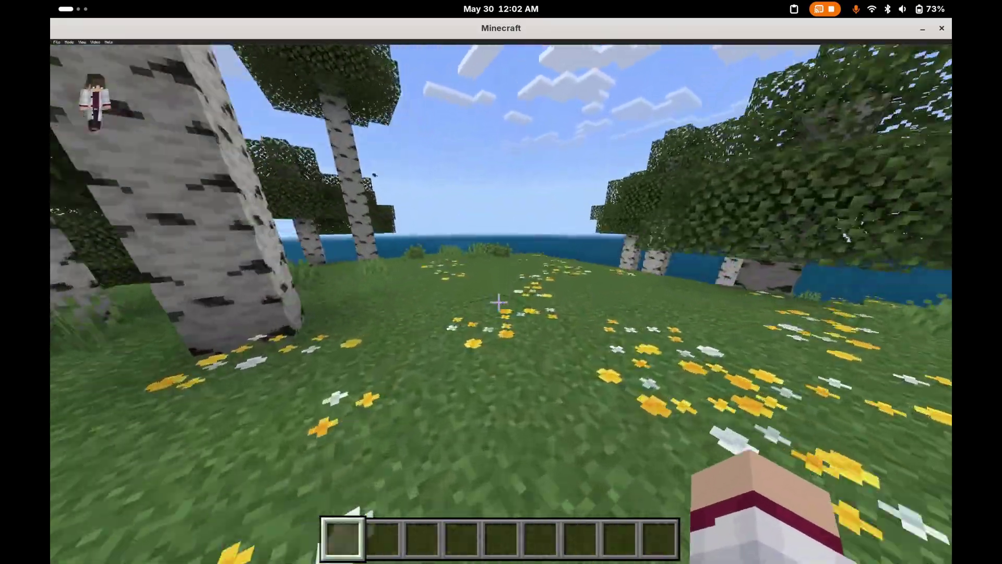
key(w)
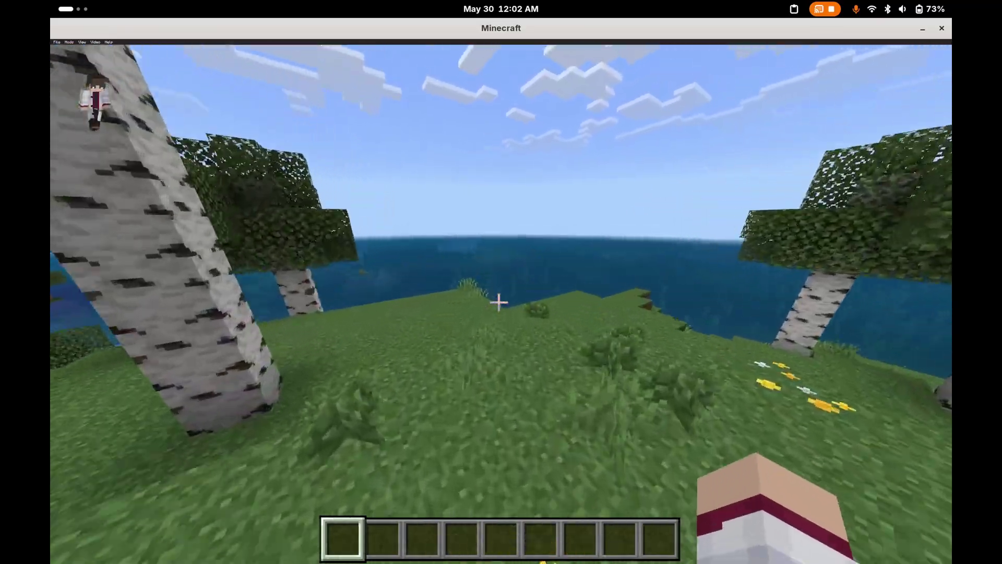
key(w)
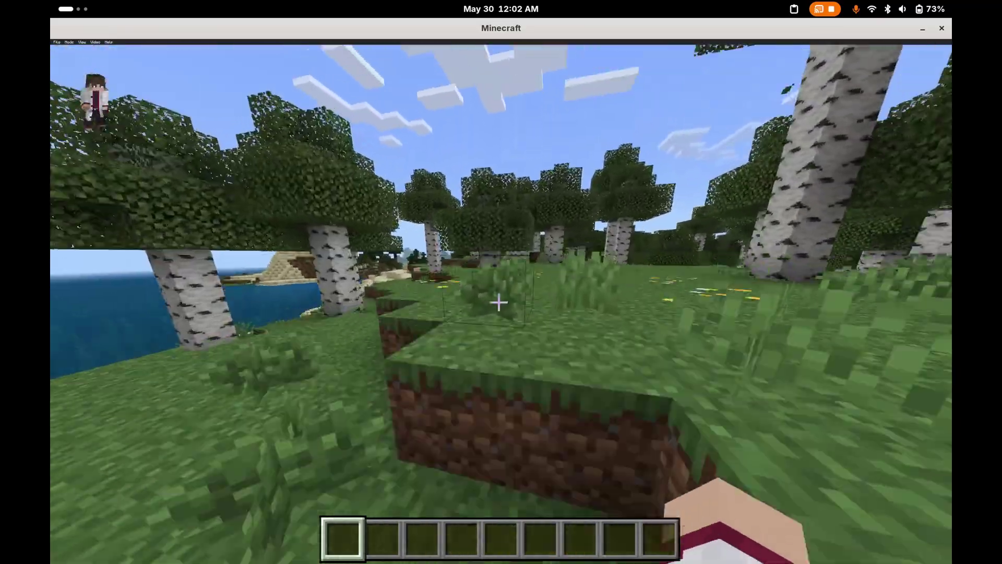
key(w)
click(498, 302)
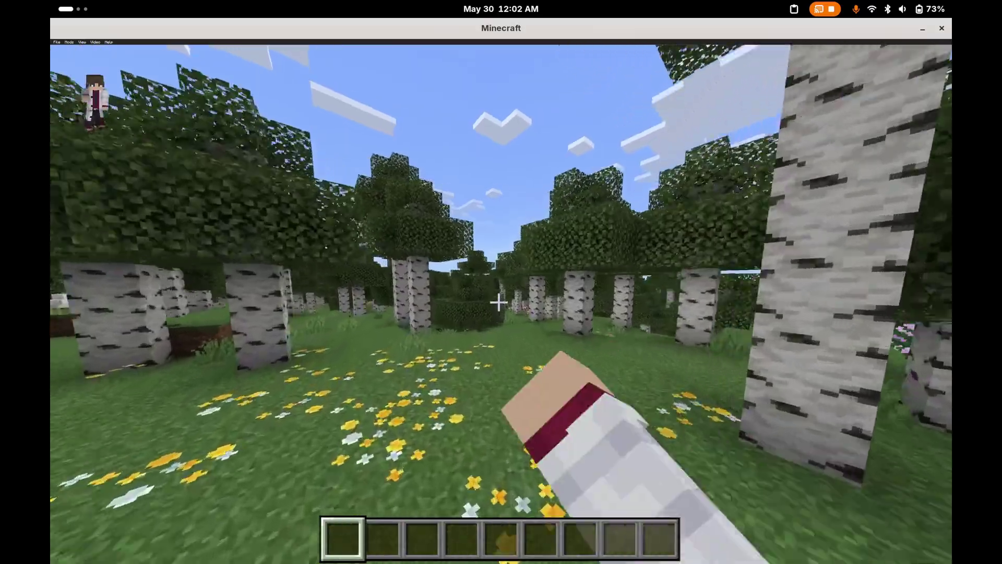
key(w)
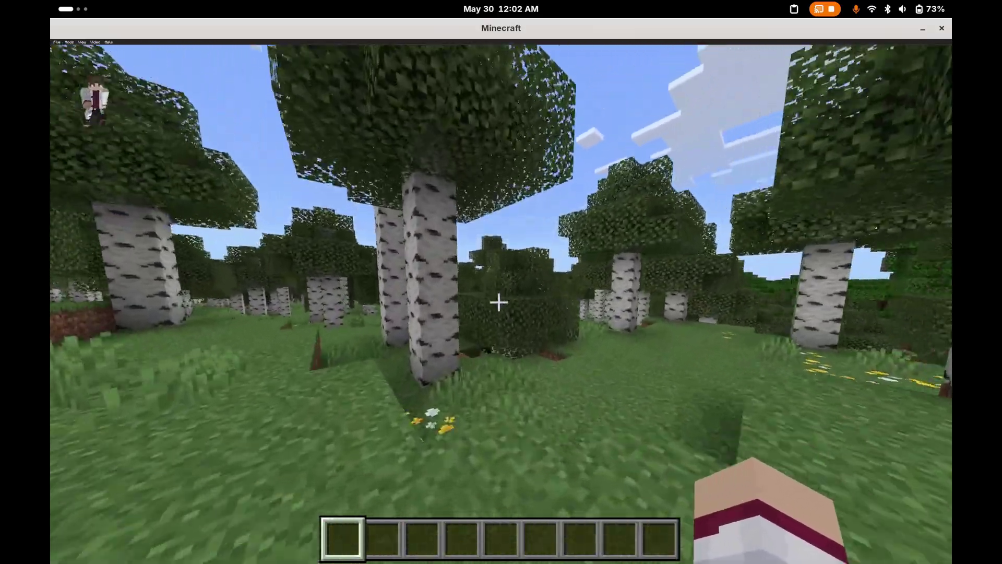
key(w)
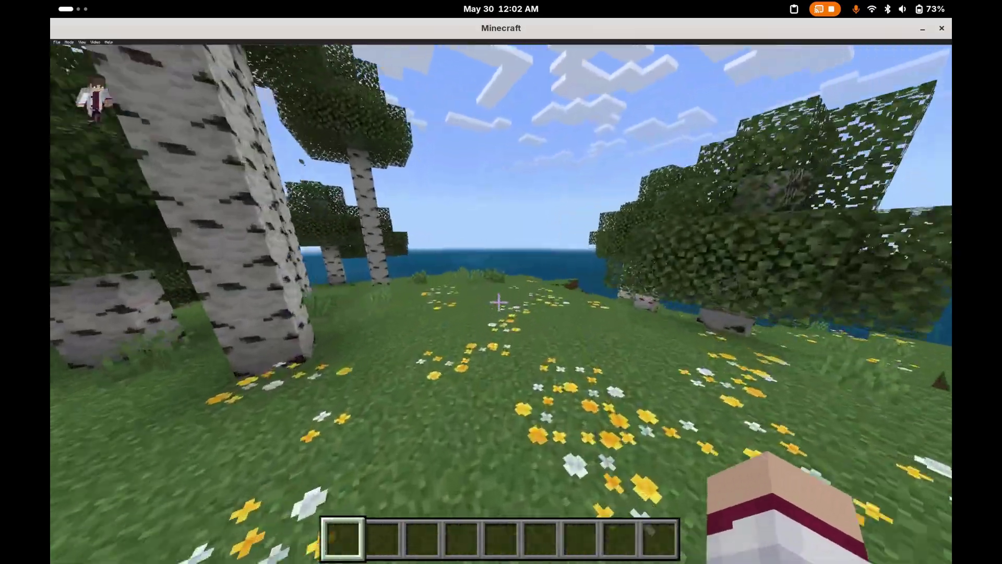
key(w)
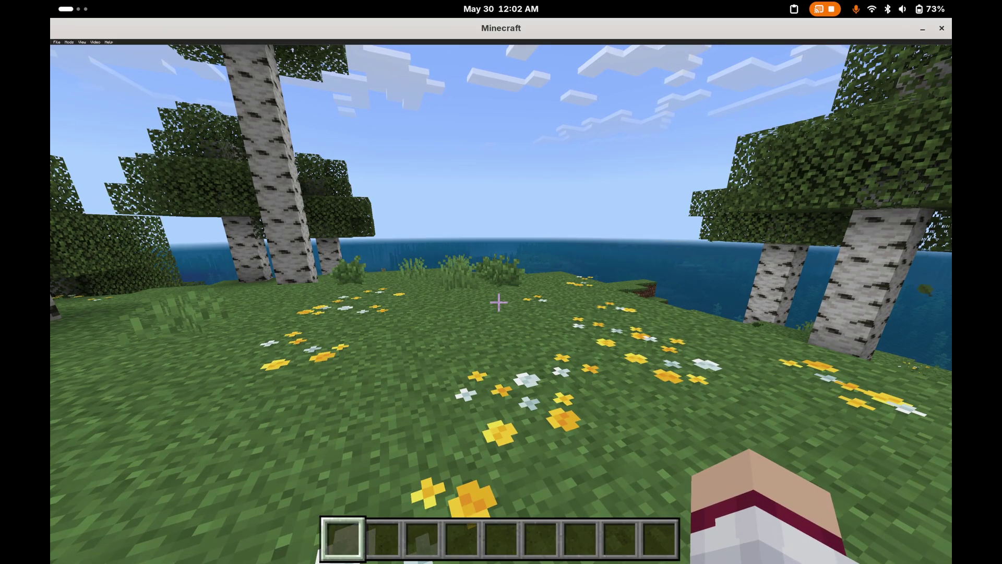
Save and quit the world and exit Minecraft to the launcher
key(Escape)
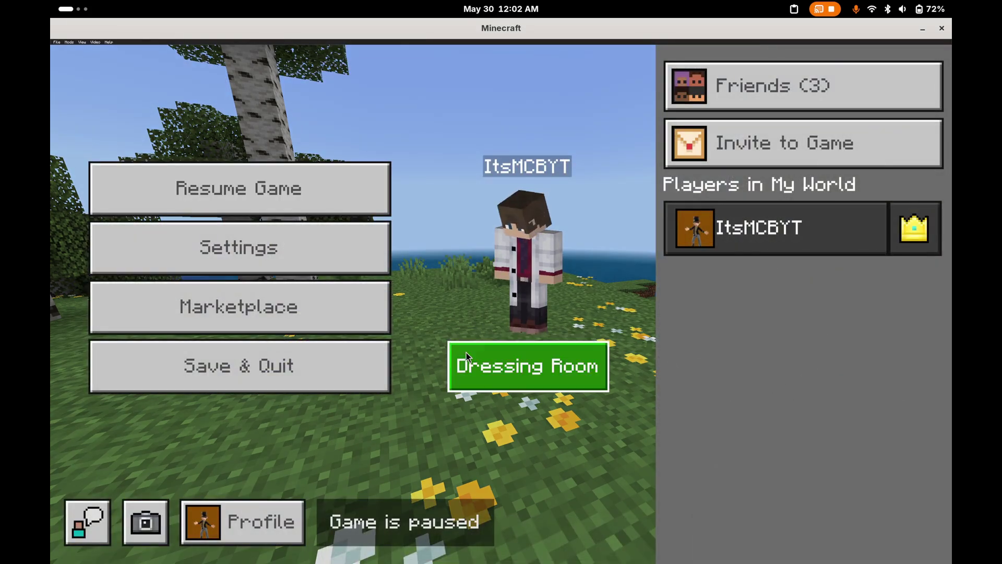
click(466, 354)
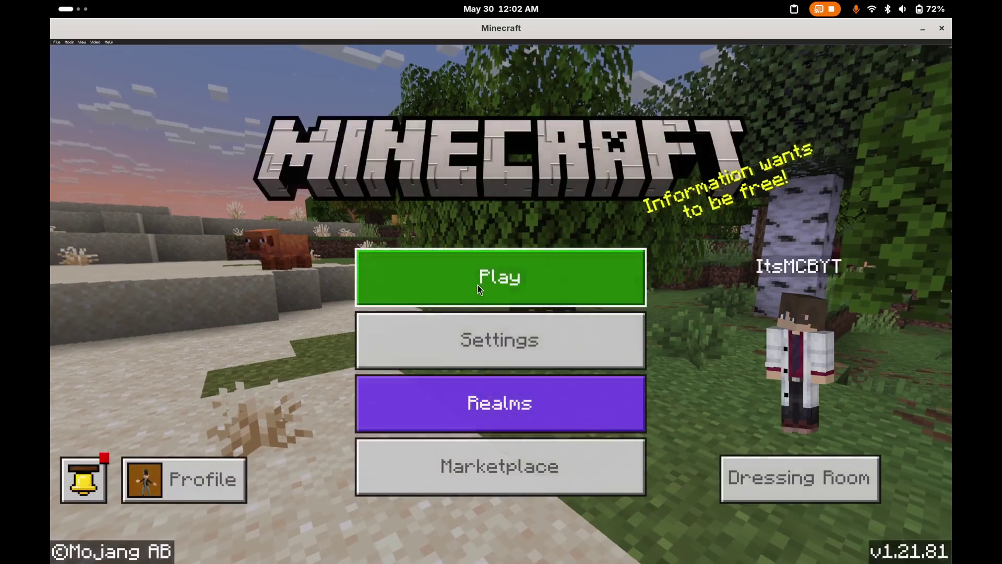
key(Escape)
click(506, 357)
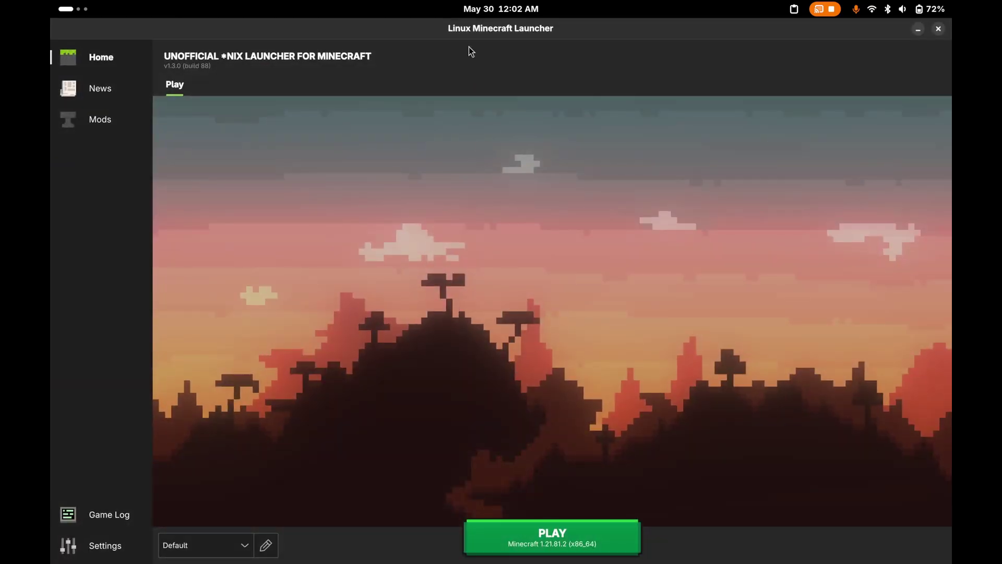
Open the mcpelauncher-strafe-sprint-fix entry among the launcher's mods and bring up its GitHub homepage in the browser
double_click(459, 30)
click(231, 32)
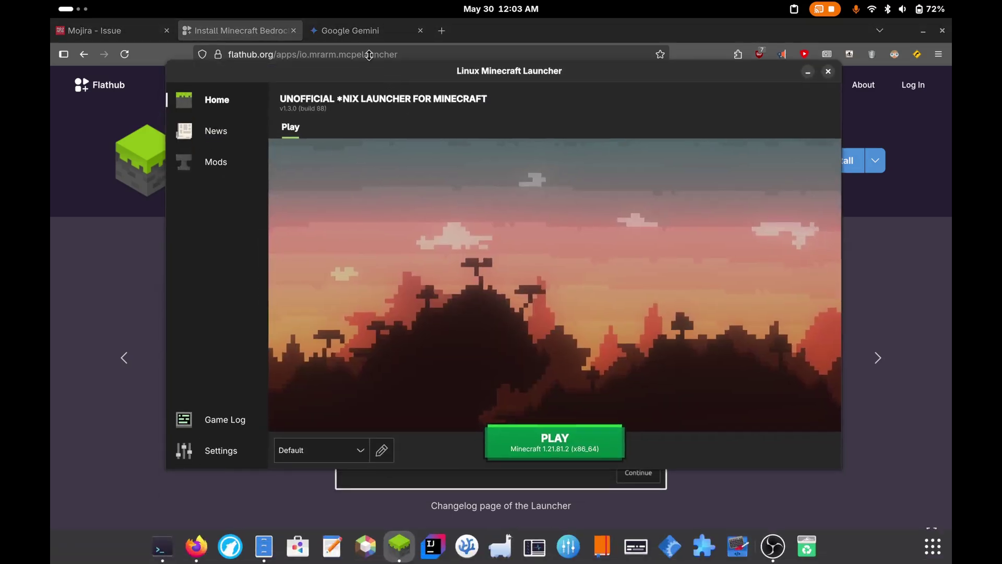
click(217, 163)
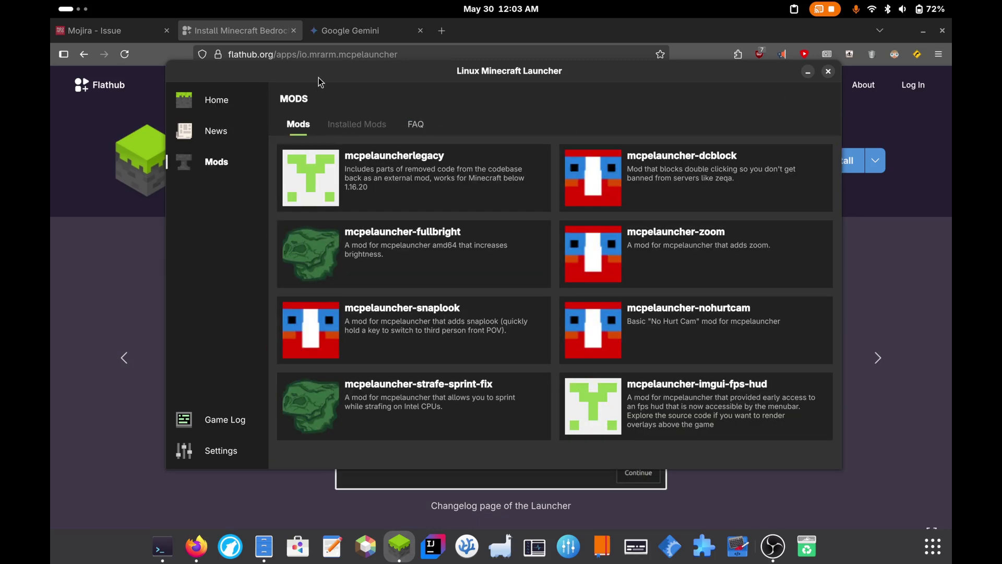
drag(319, 77, 298, 69)
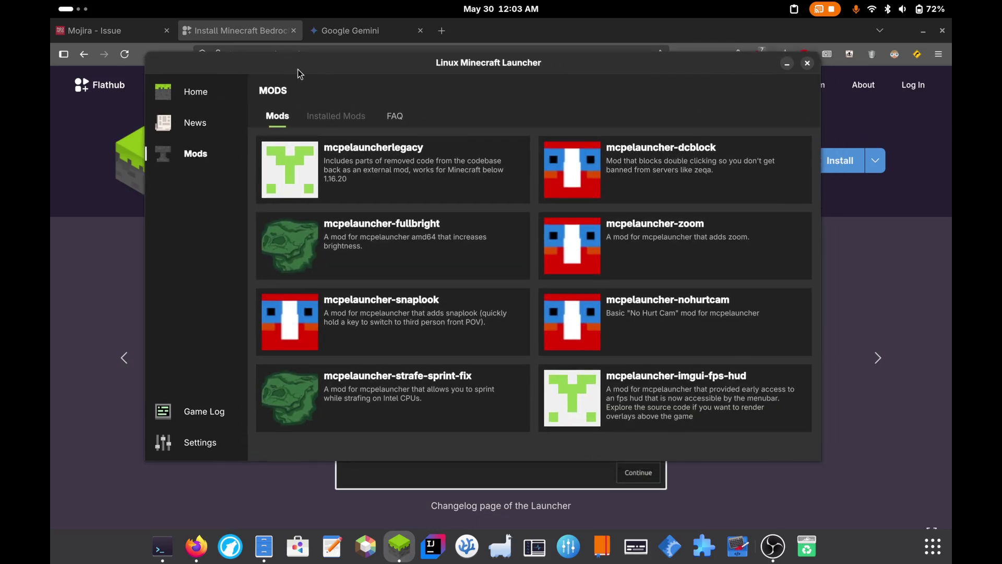
click(429, 410)
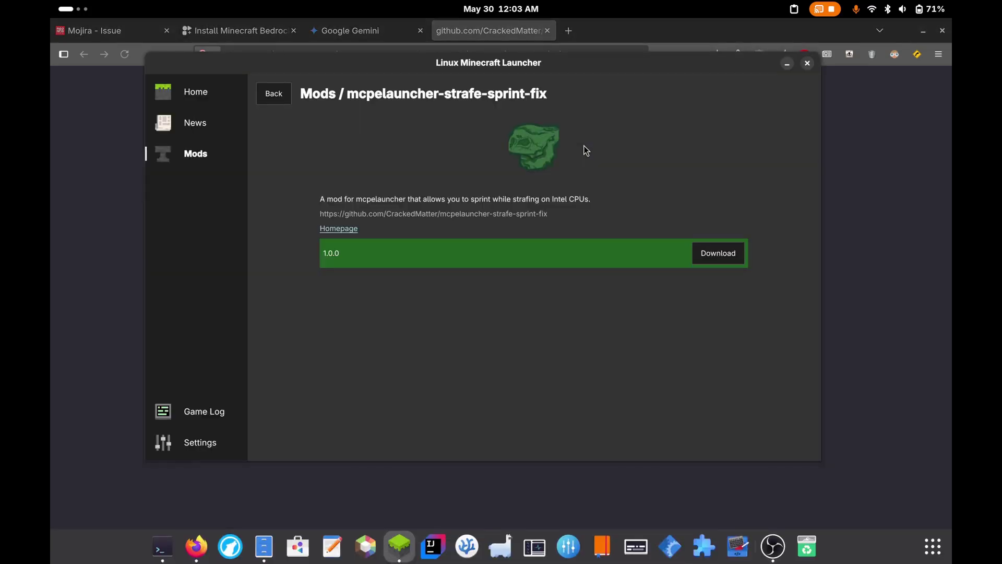
click(282, 96)
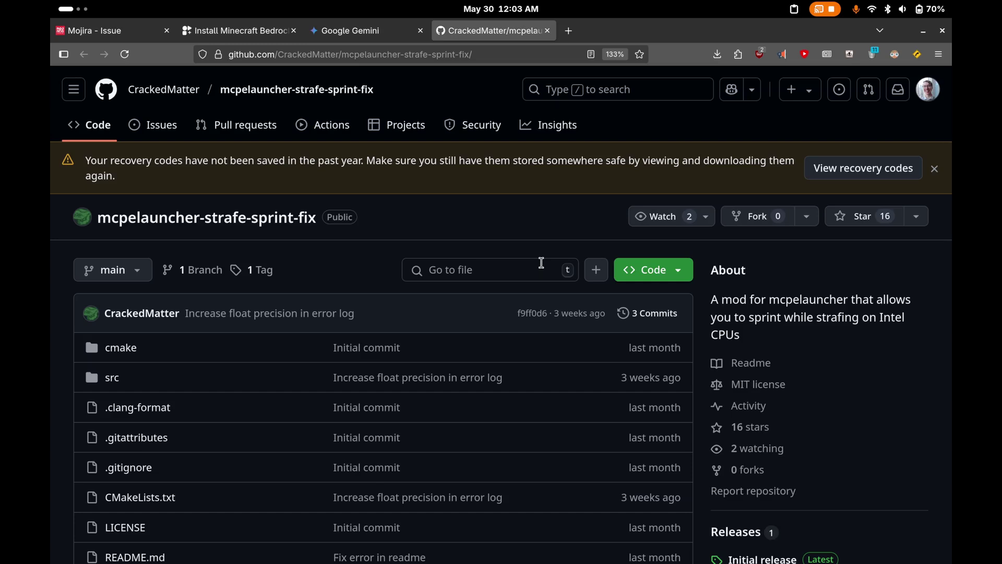
Open the raw source of src/main.cpp in the mcpelauncher-strafe-sprint-fix repository and copy all of its code
scroll(541, 262, down, 2)
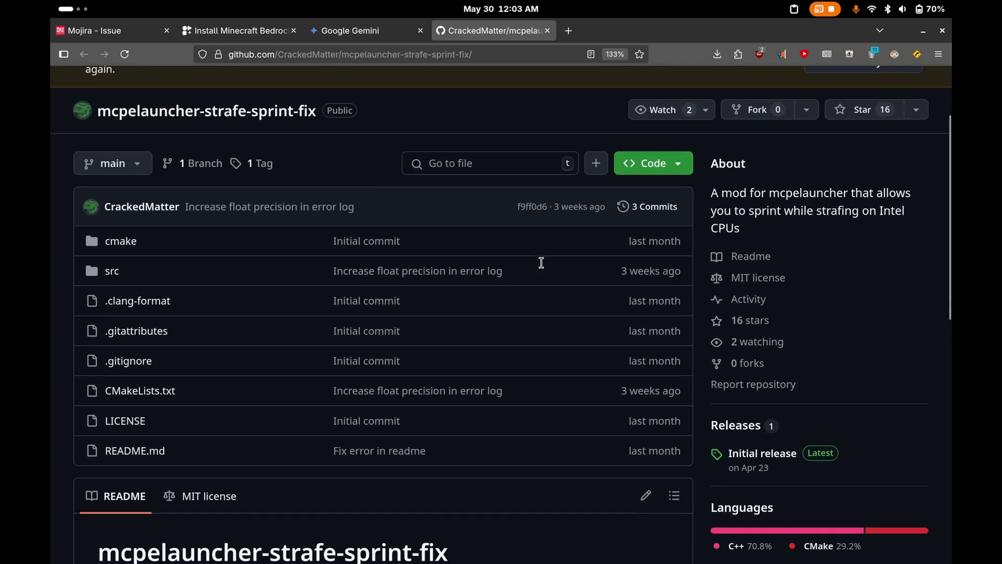
click(112, 271)
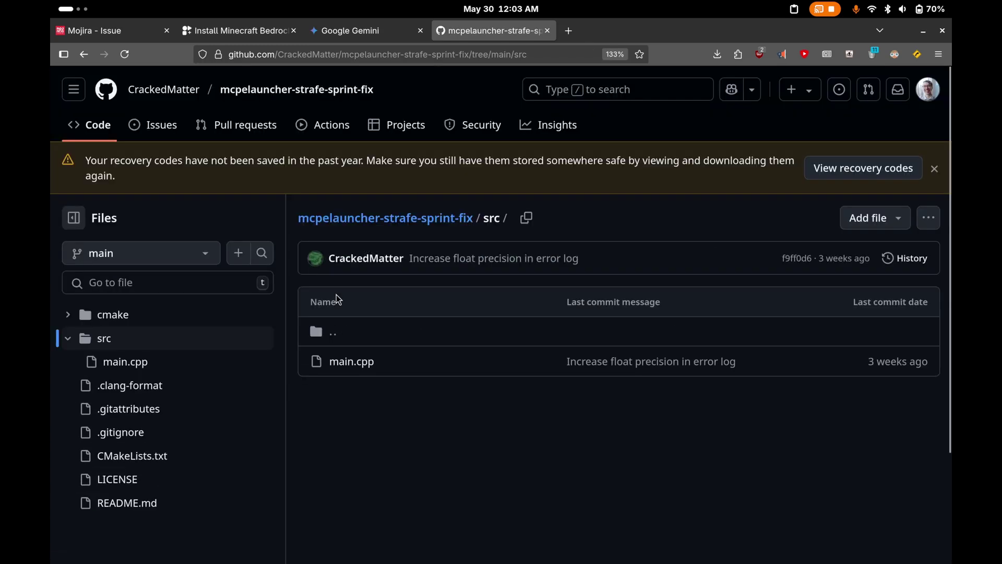
click(351, 362)
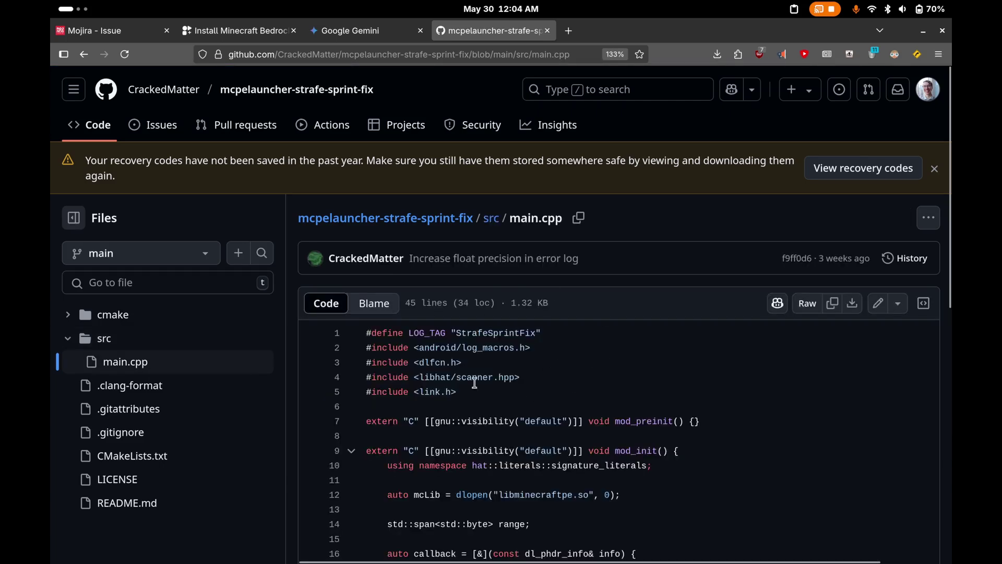
click(809, 305)
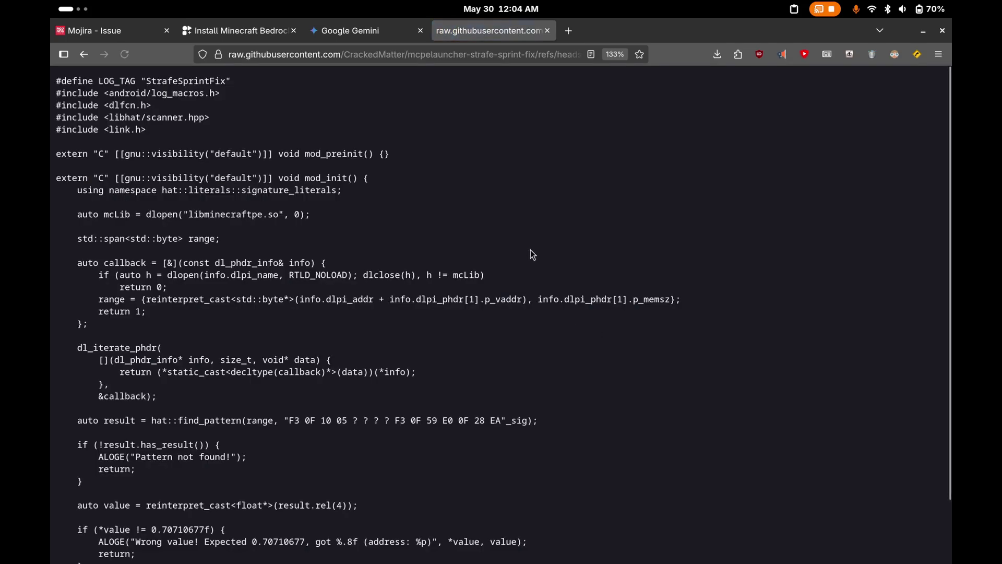
key(ctrl+a)
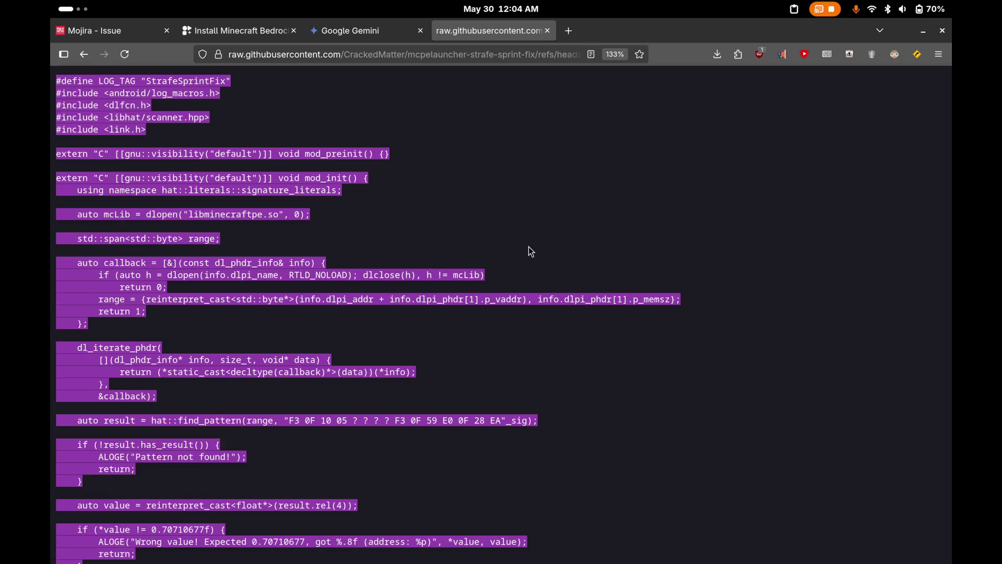
scroll(528, 247, down, 3)
scroll(529, 247, up, 3)
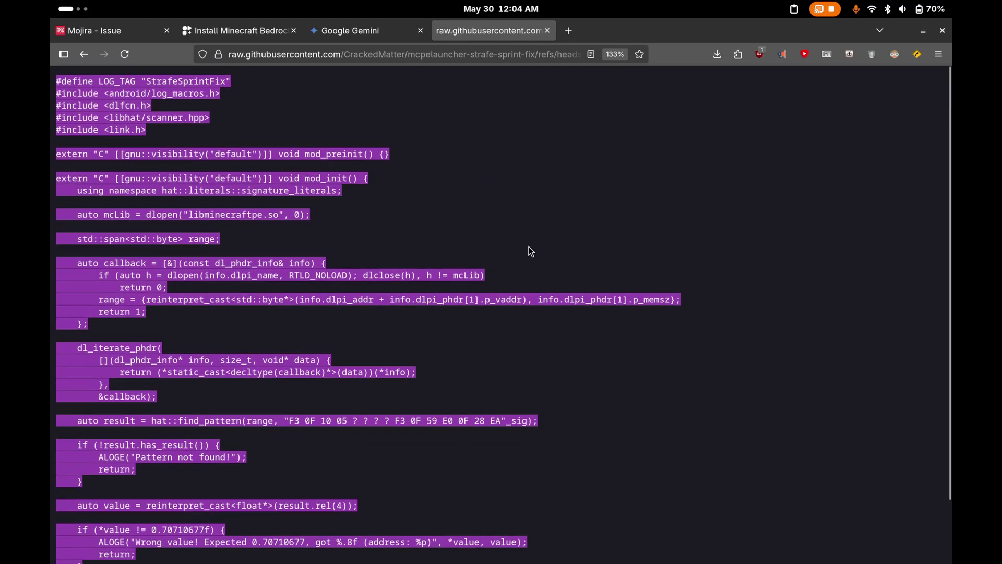
Ask Google Gemini "What's happening here?" with the copied main.cpp code pasted below the question
click(362, 33)
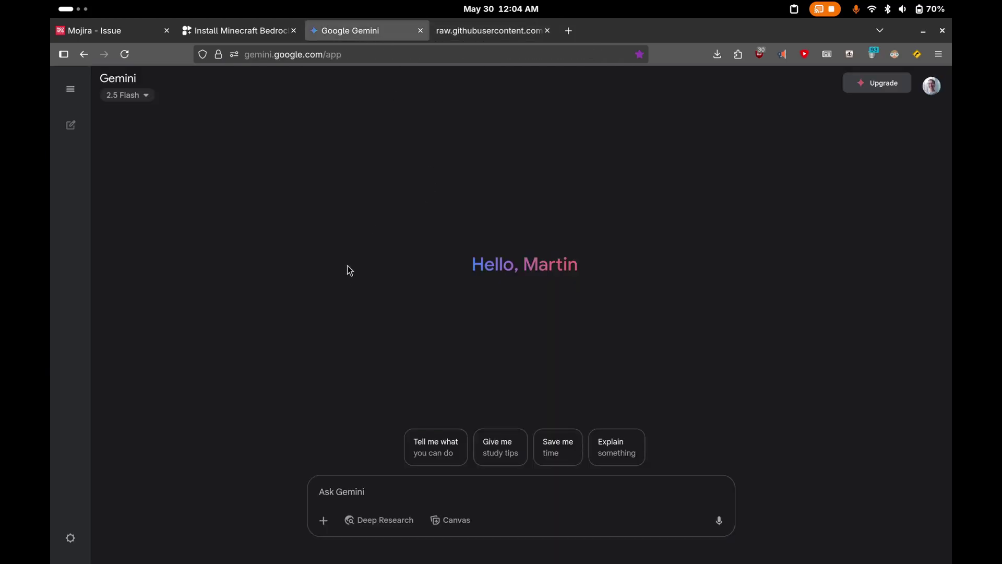
click(324, 490)
text(What's ah)
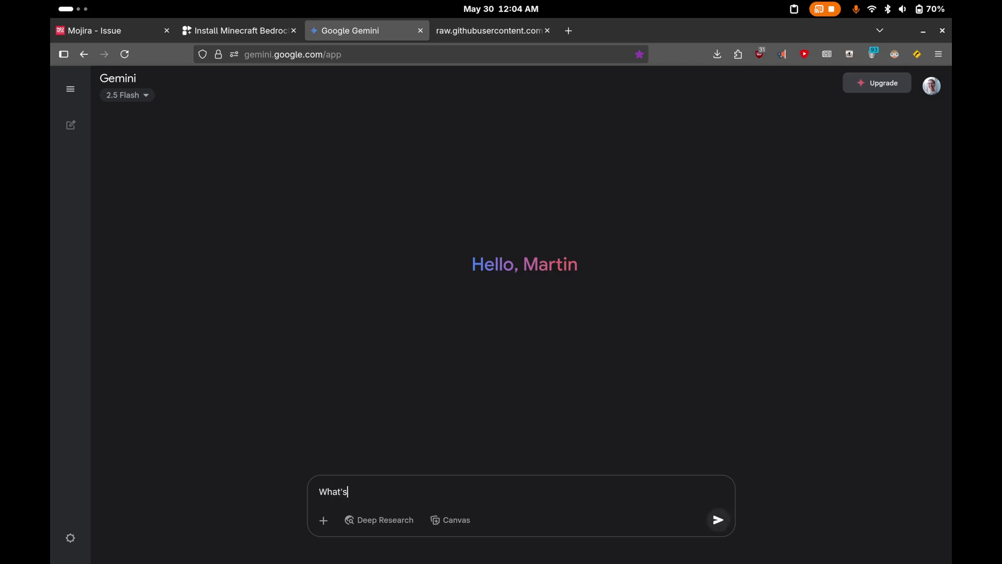
key(BackSpace)
key(BackSpace)
text(happening here?)
key(shift+Return)
key(ctrl+v)
key(Return)
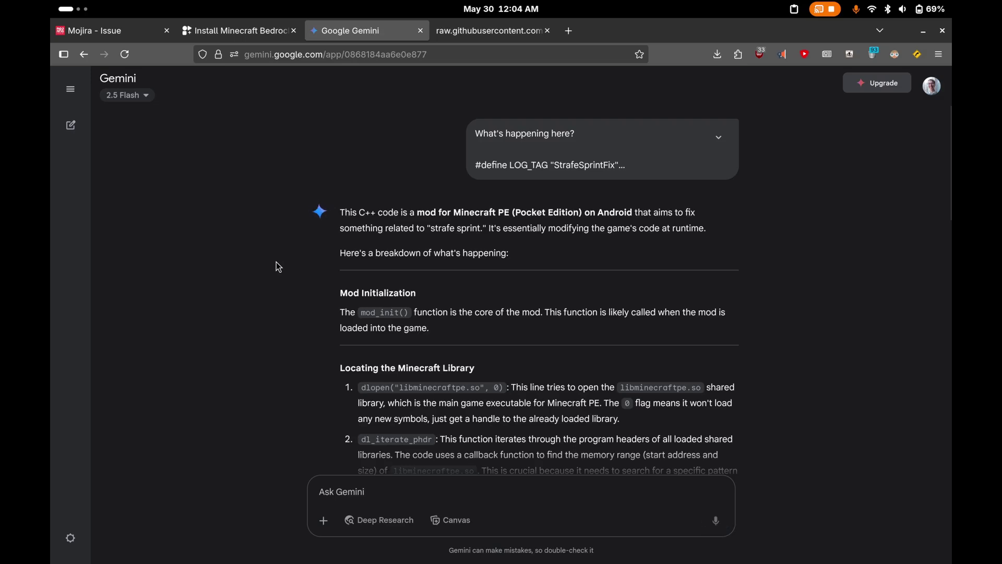
Read through Gemini's explanation of the mod code, including how it finds the byte pattern and patches the value
scroll(277, 261, down, 15)
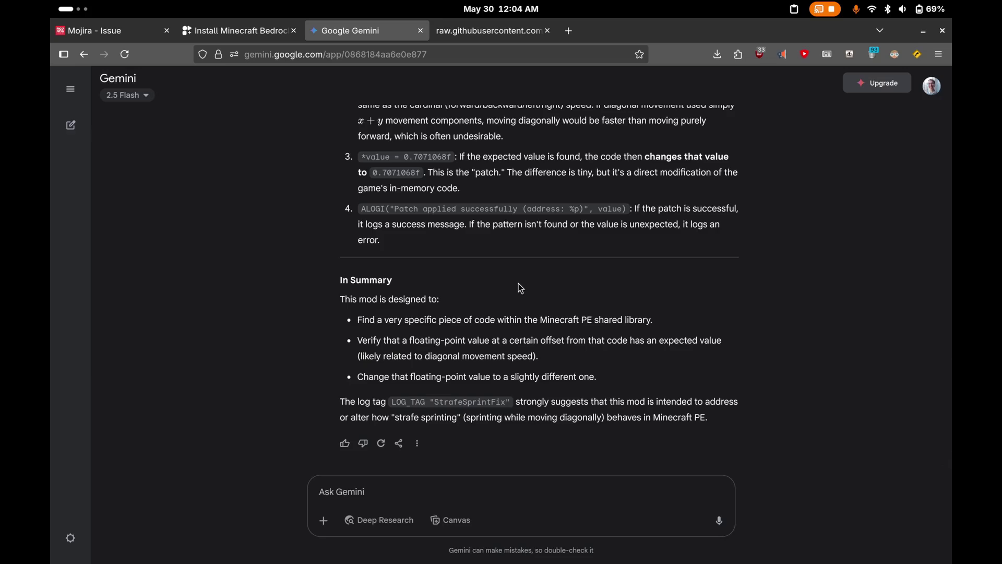
scroll(521, 288, up, 6)
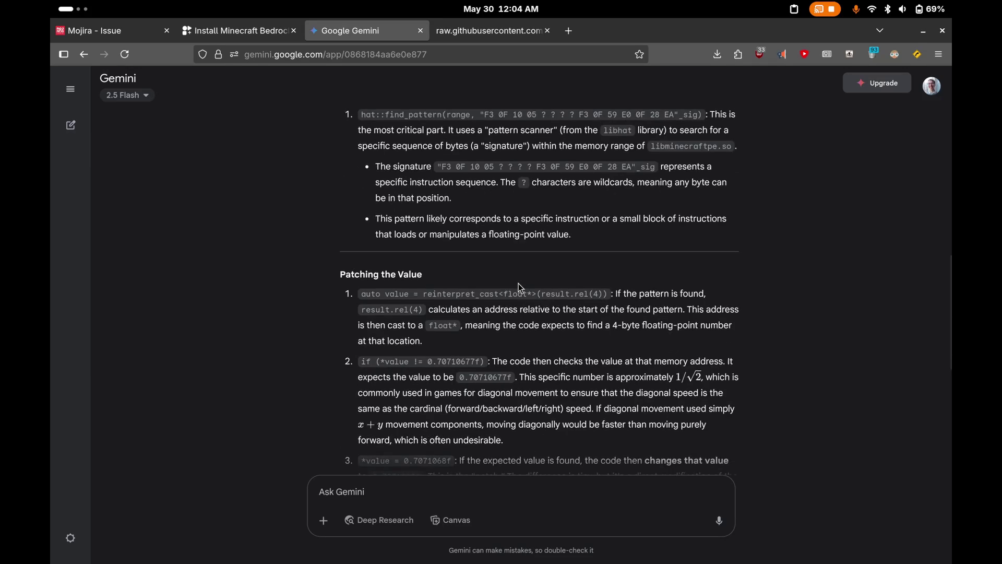
scroll(521, 287, up, 8)
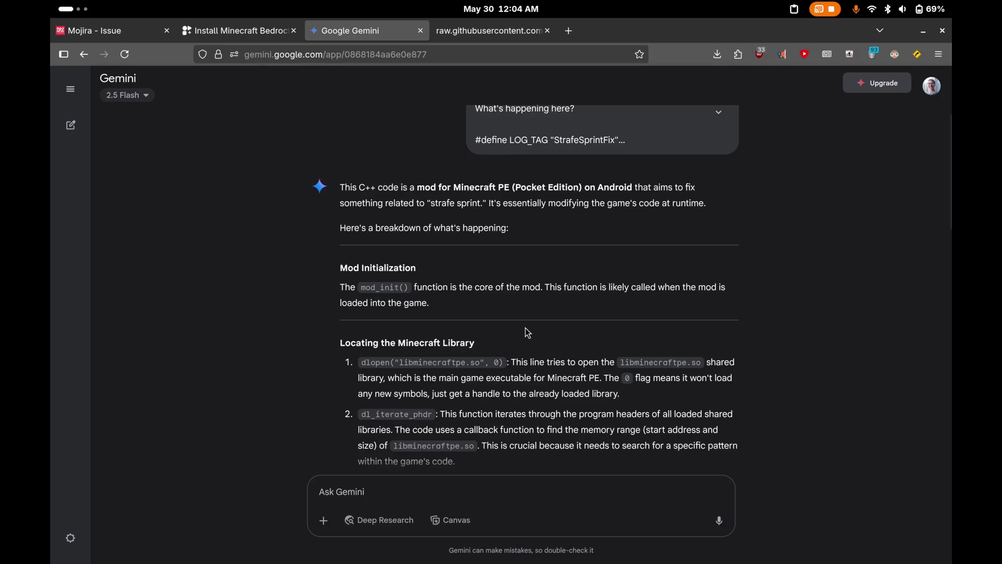
scroll(527, 332, down, 15)
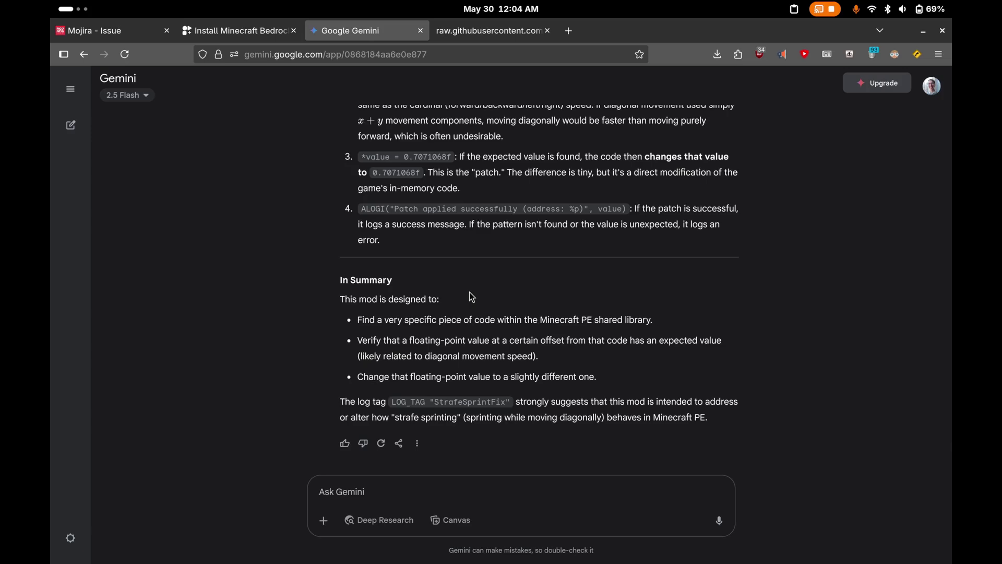
scroll(472, 296, up, 15)
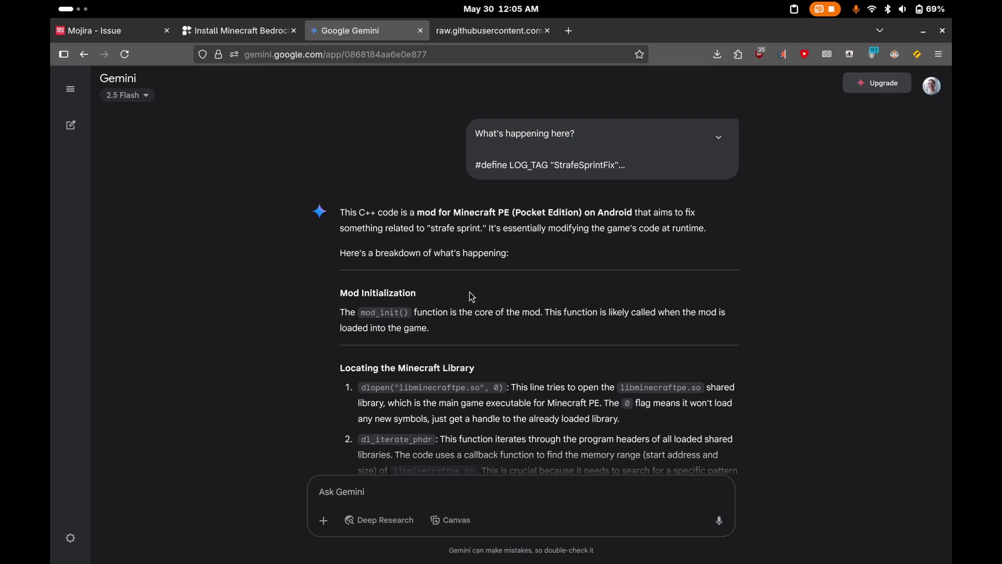
mouse_move(431, 547)
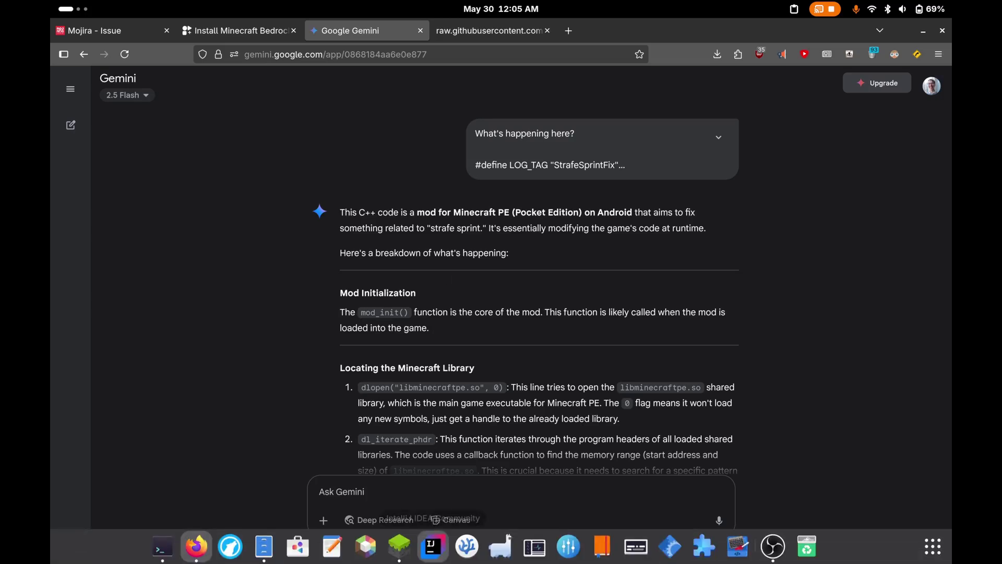
Check the launcher's mods FAQ for where mods belong and open the Data Root directory from its storage settings
click(397, 552)
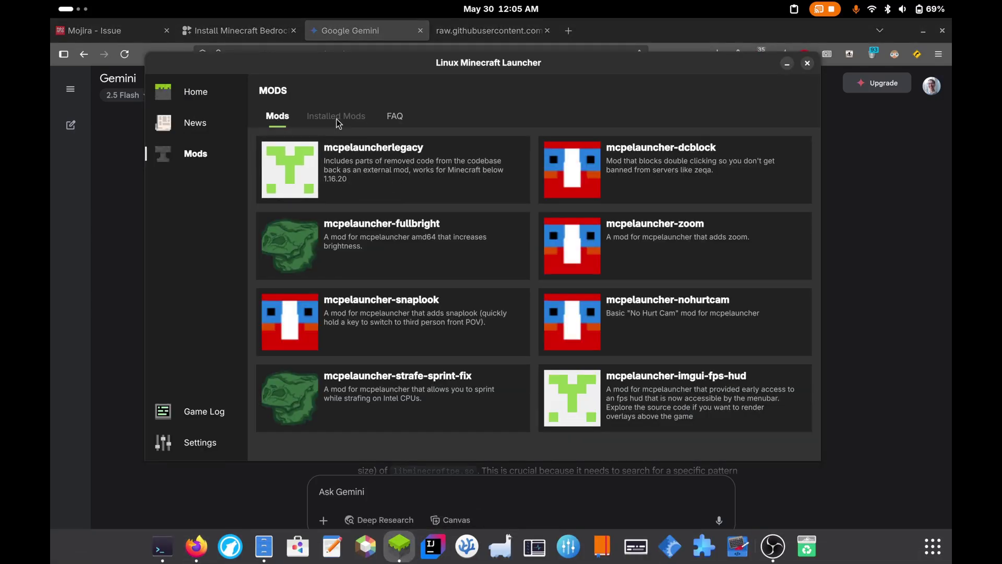
click(395, 116)
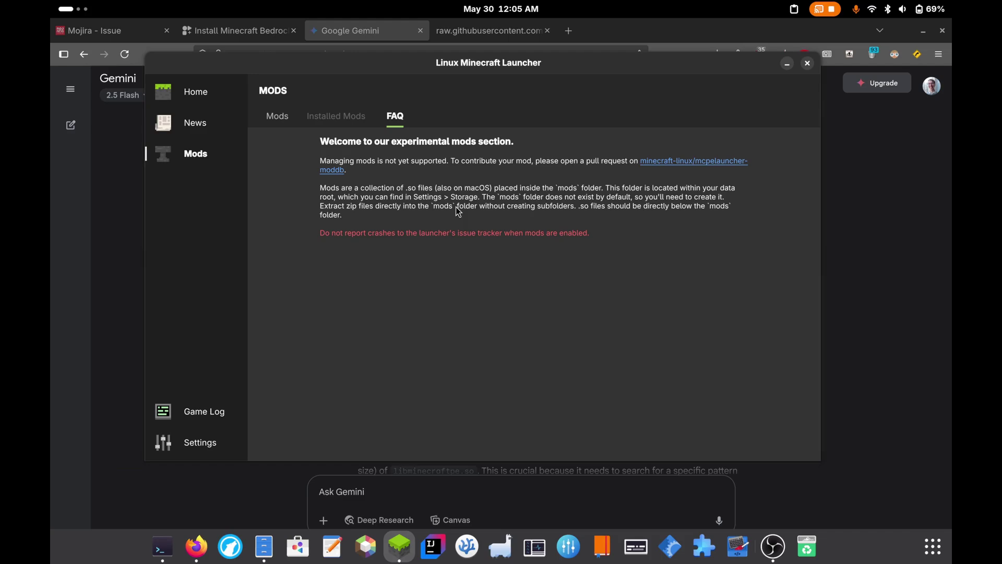
click(200, 443)
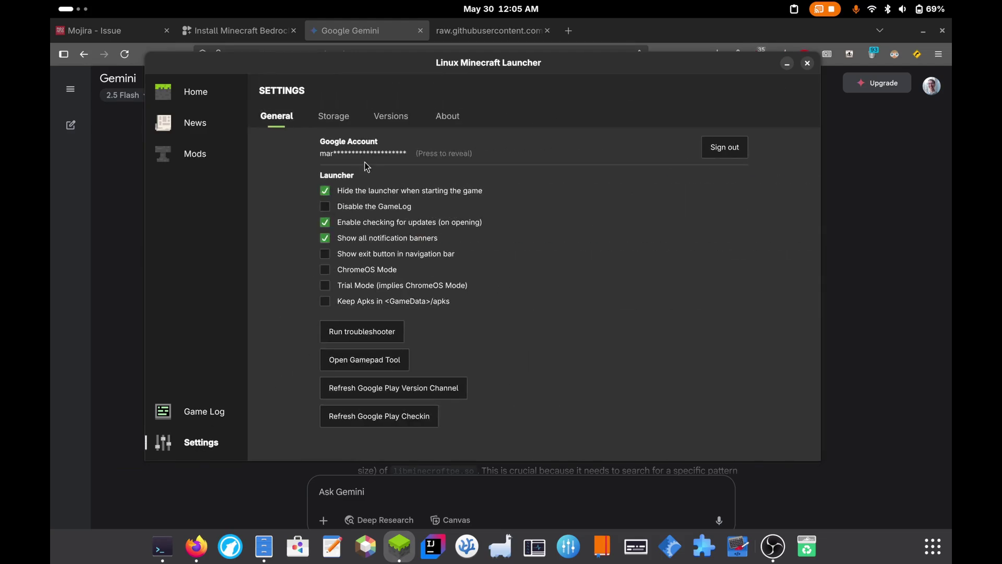
click(337, 118)
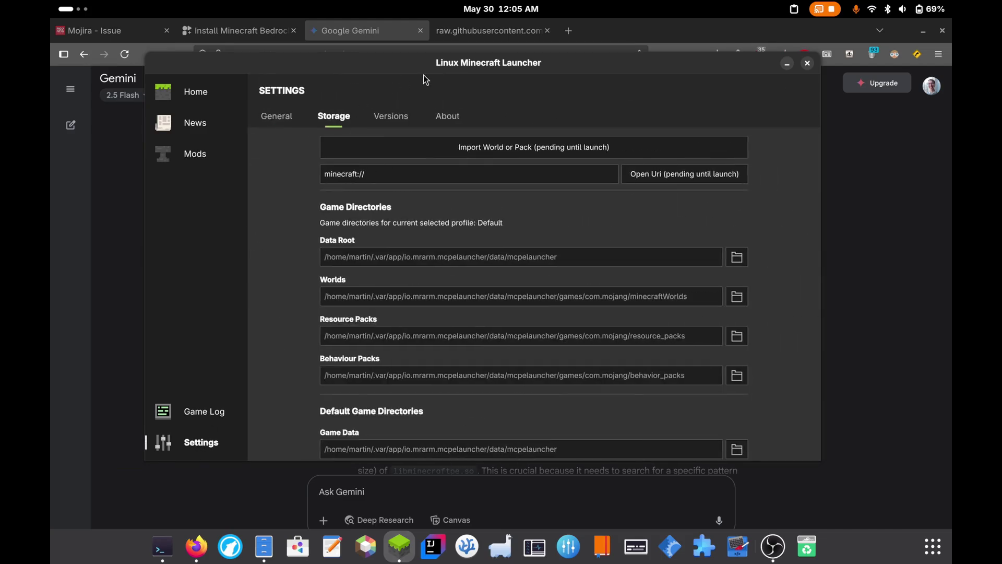
click(736, 258)
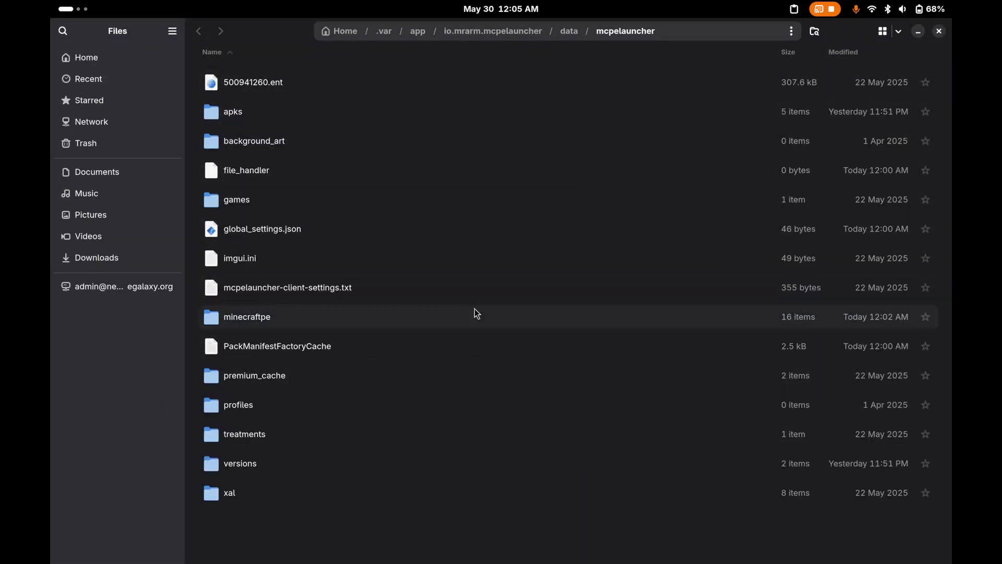
Create a folder named mods inside the mcpelauncher data directory
right_click(304, 517)
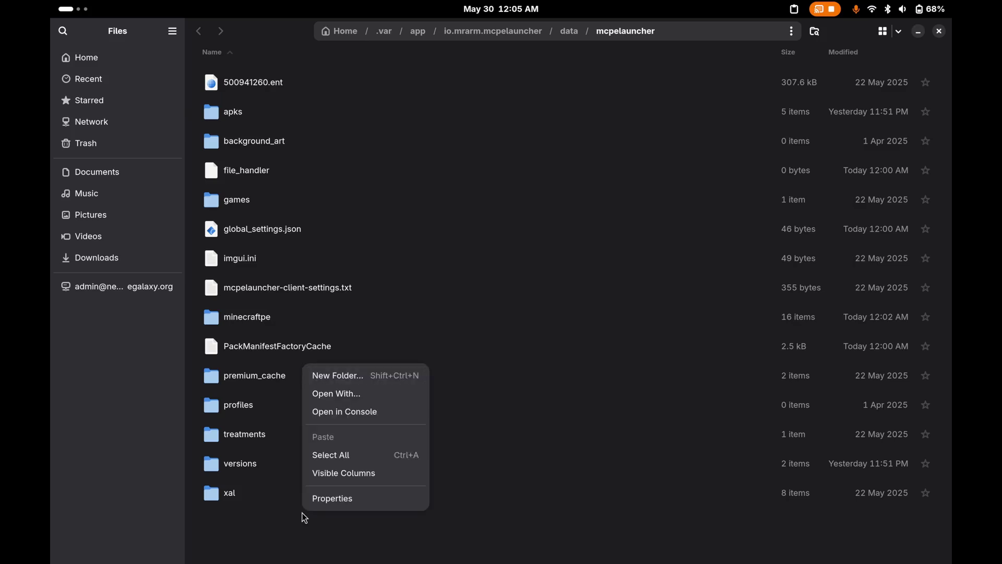
click(340, 380)
text(mods)
key(Return)
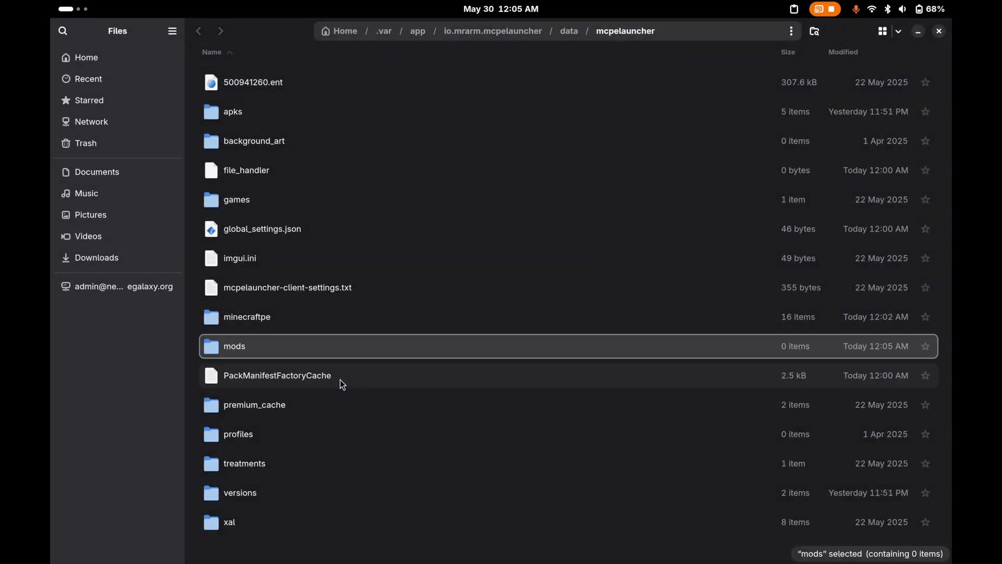
Move libmcpelauncherstrafesprintfix.so from Downloads into the new mcpelauncher mods folder
click(110, 261)
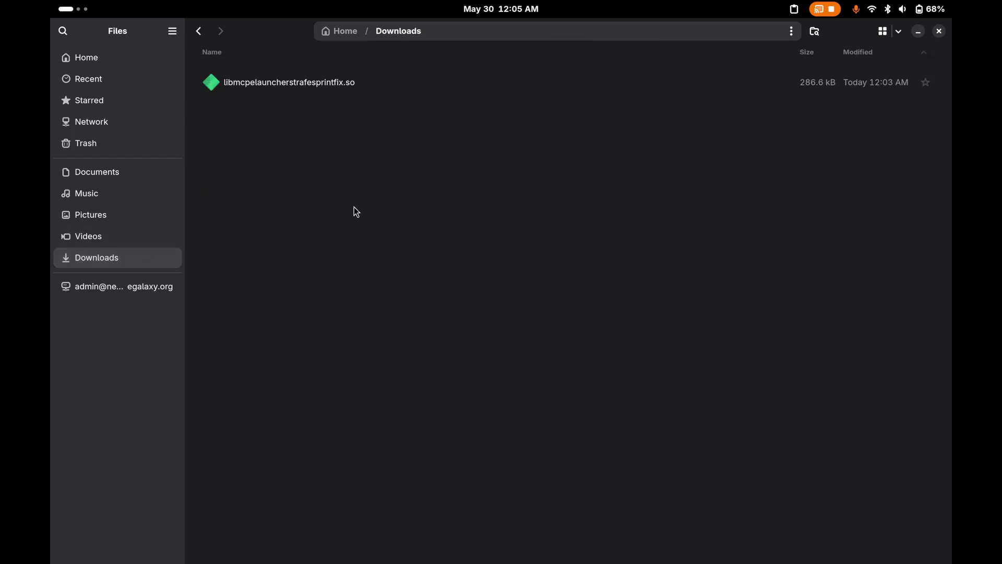
click(326, 84)
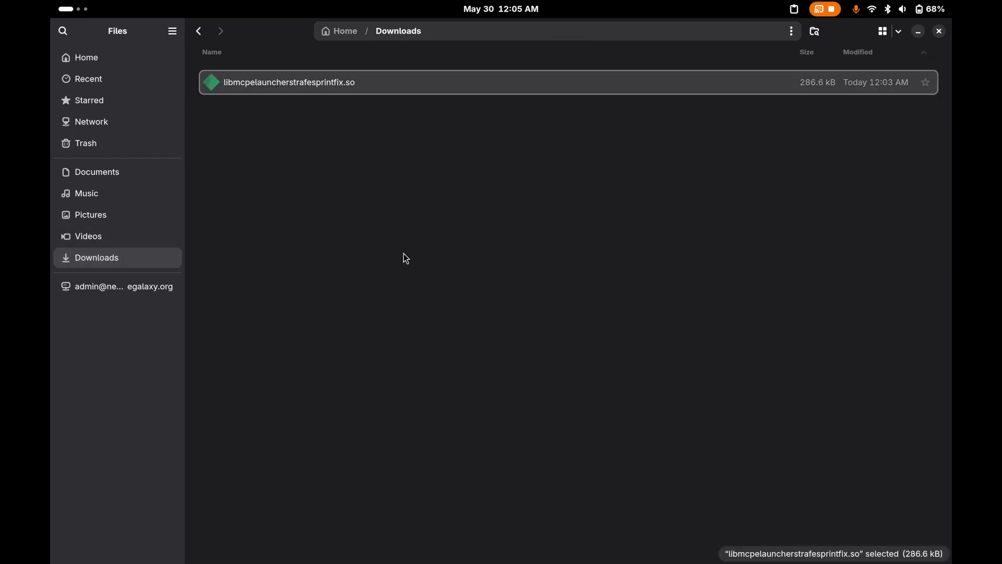
key(alt+Left)
double_click(318, 346)
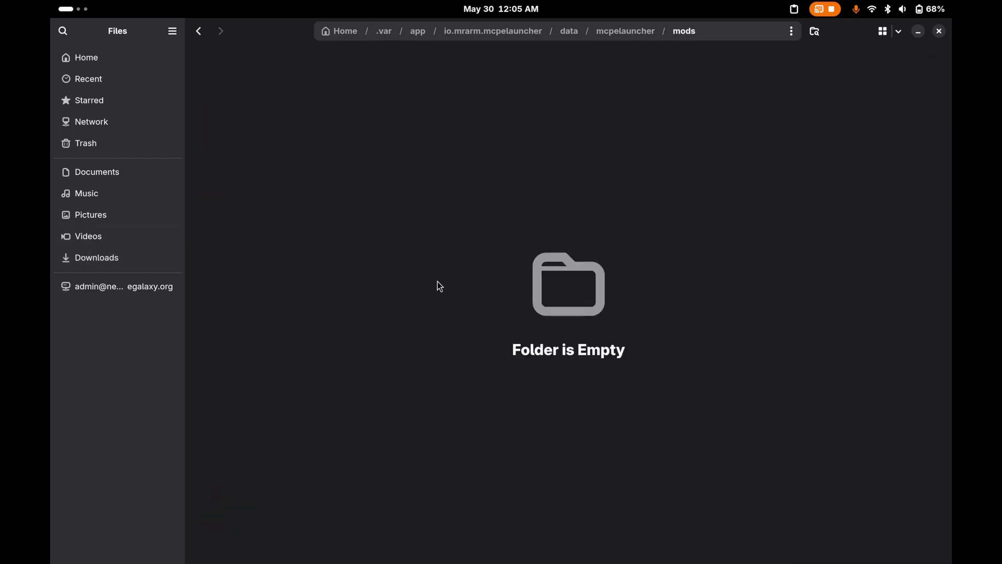
key(ctrl+v)
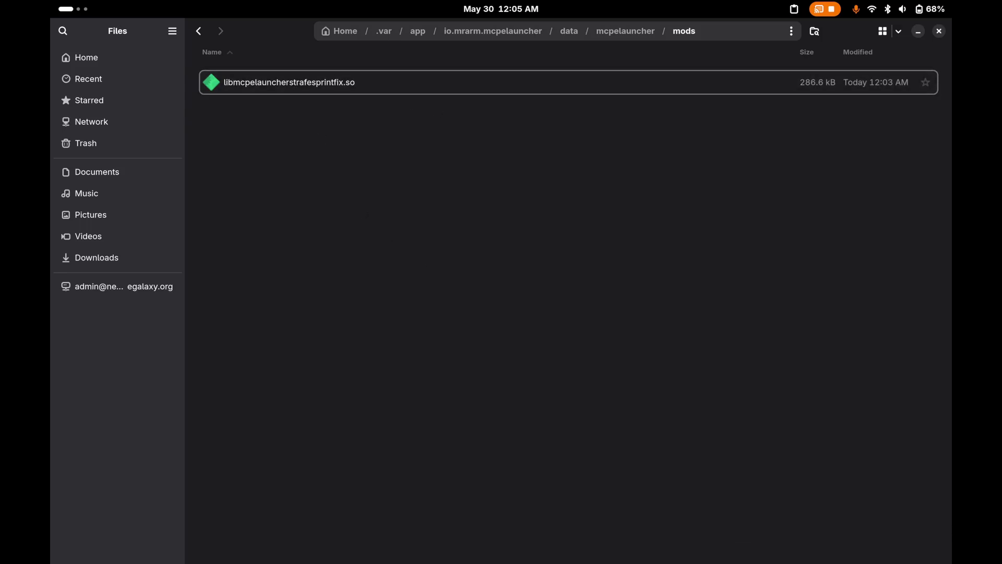
Restart the Minecraft Bedrock Launcher, start Minecraft 1.21.81.2 with the Default profile and maximize the game window
mouse_move(298, 562)
click(401, 555)
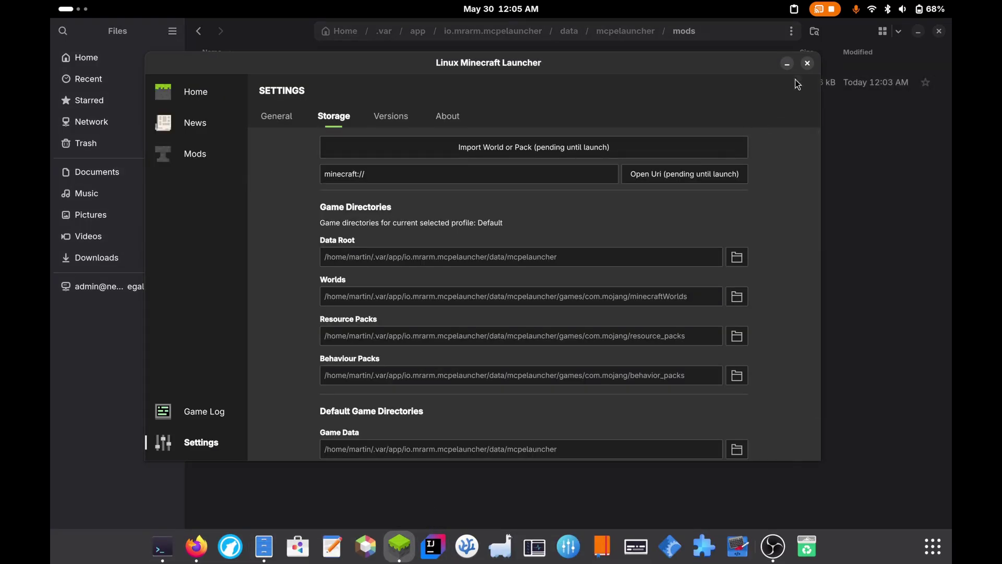
click(807, 64)
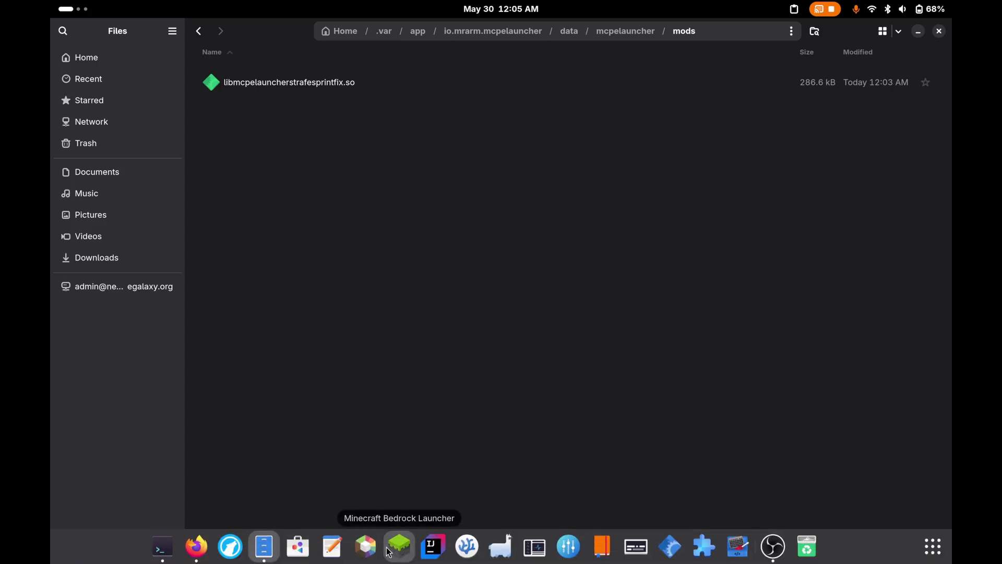
right_click(399, 548)
click(399, 452)
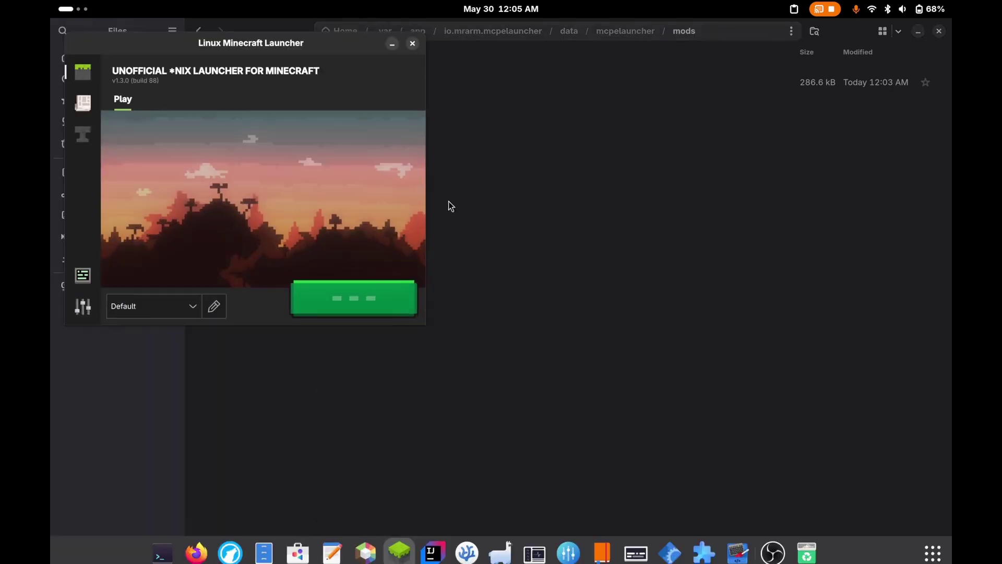
double_click(287, 41)
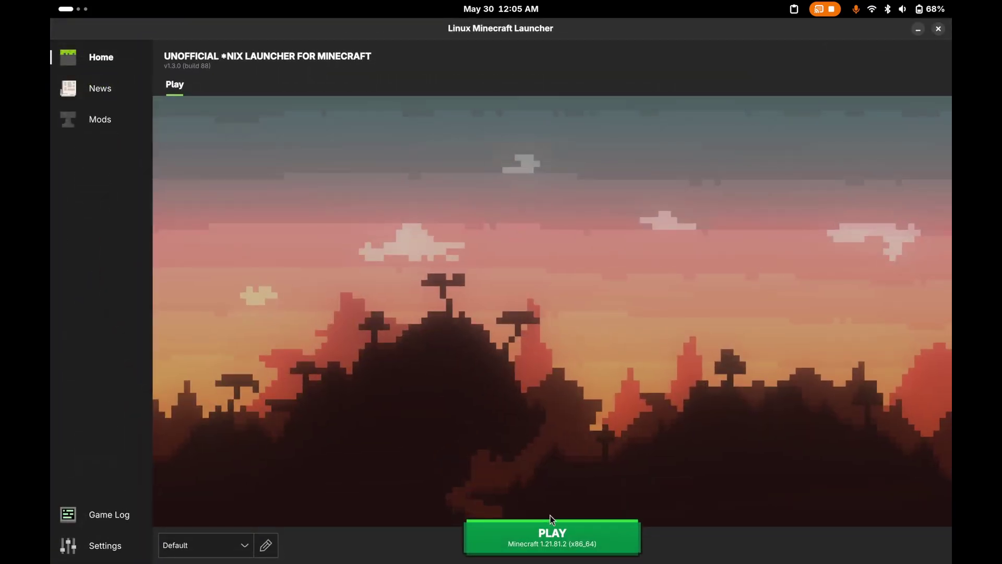
click(549, 530)
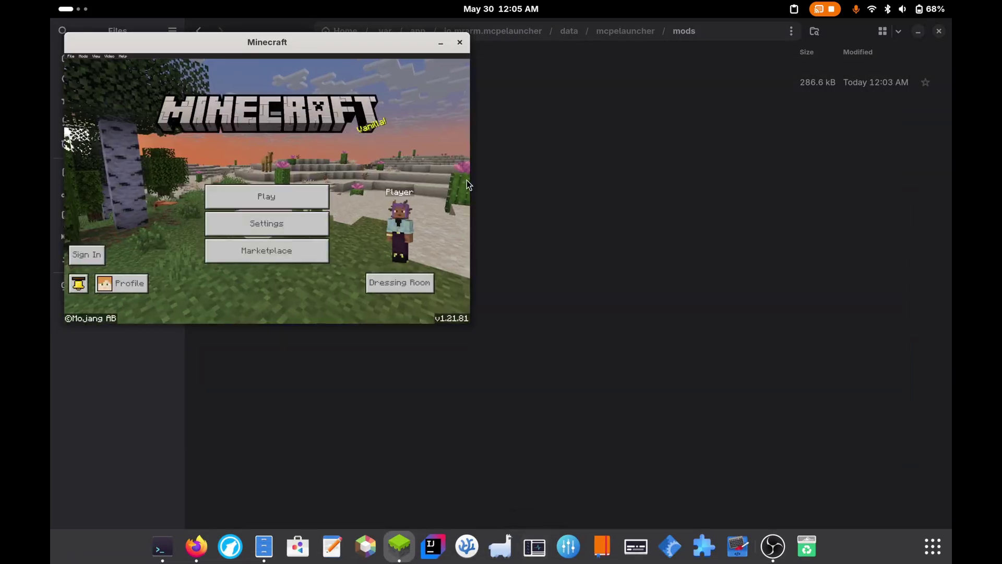
double_click(360, 52)
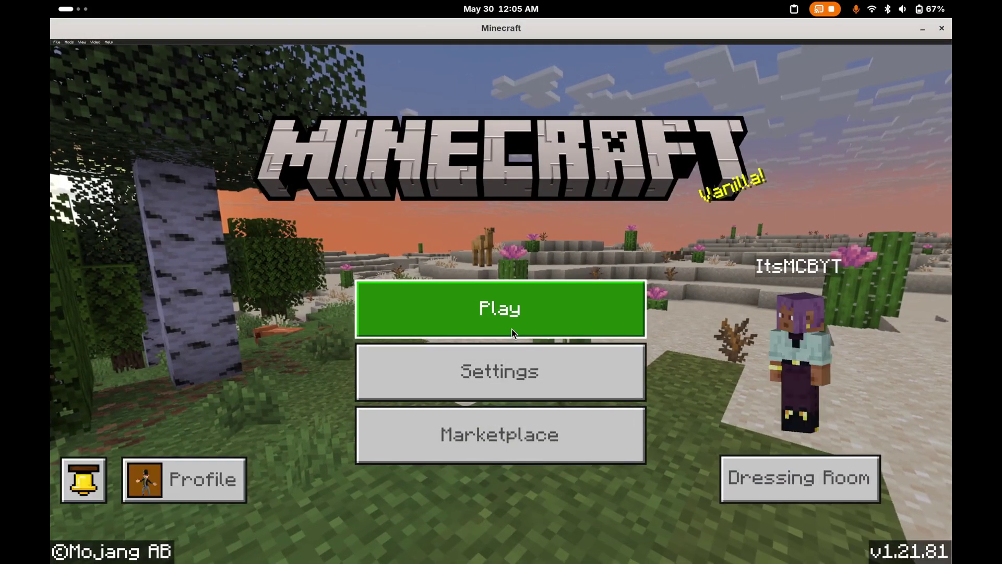
click(511, 329)
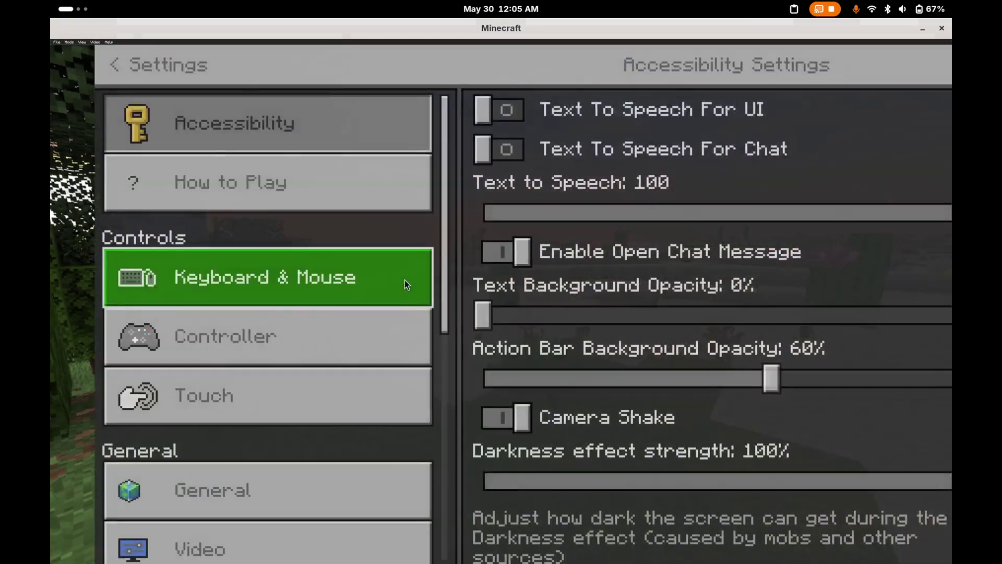
click(457, 253)
key(Escape)
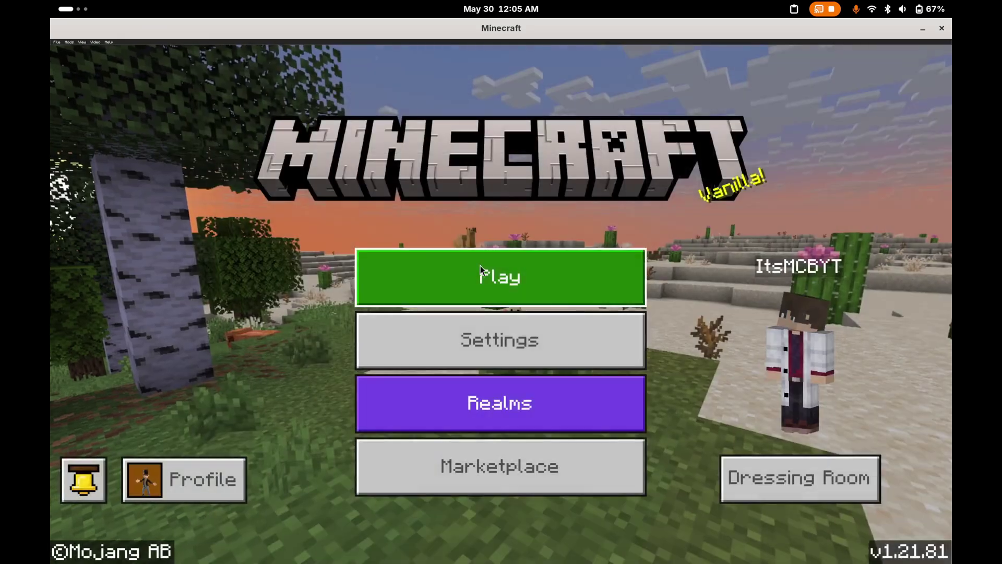
Load the creative world My World from the saved worlds
click(480, 265)
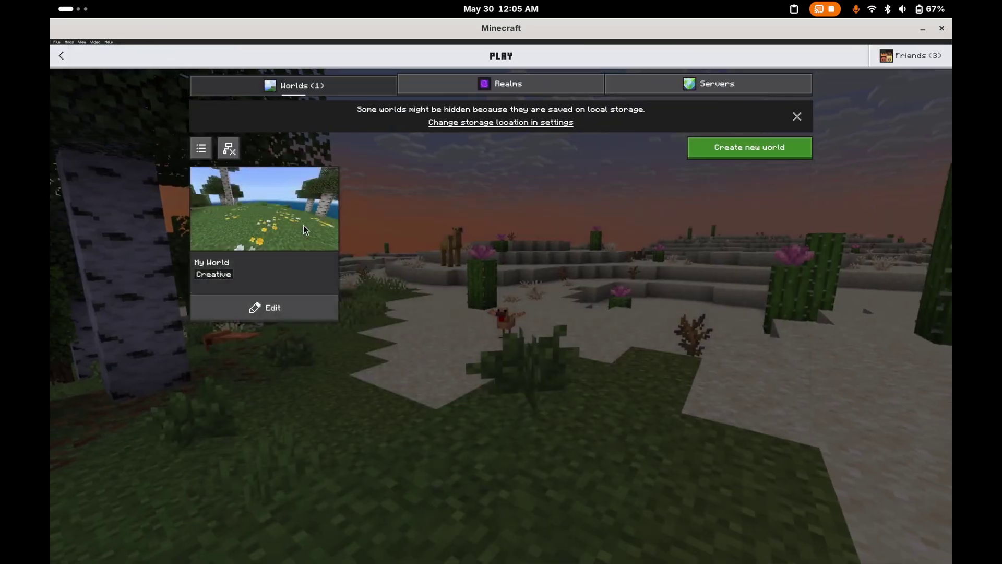
click(303, 225)
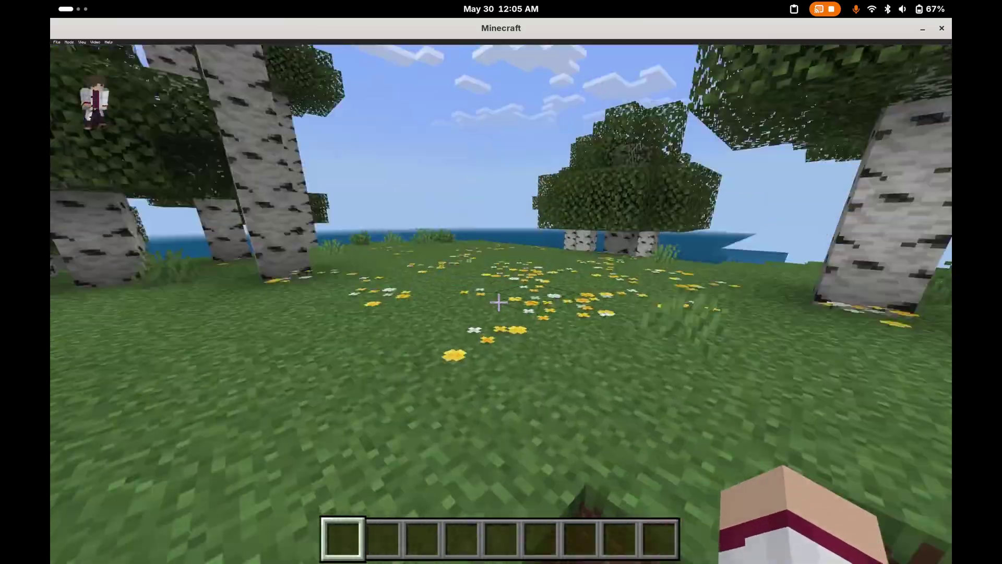
Sprint and strafe around the birch forest and shoreline to test whether the strafe-sprint fix works
key(w)
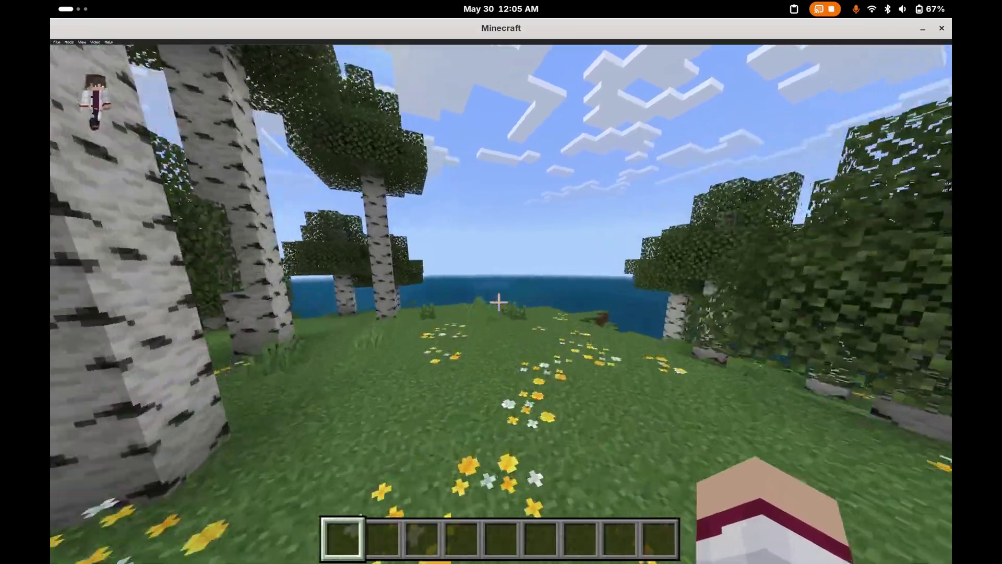
key(w)
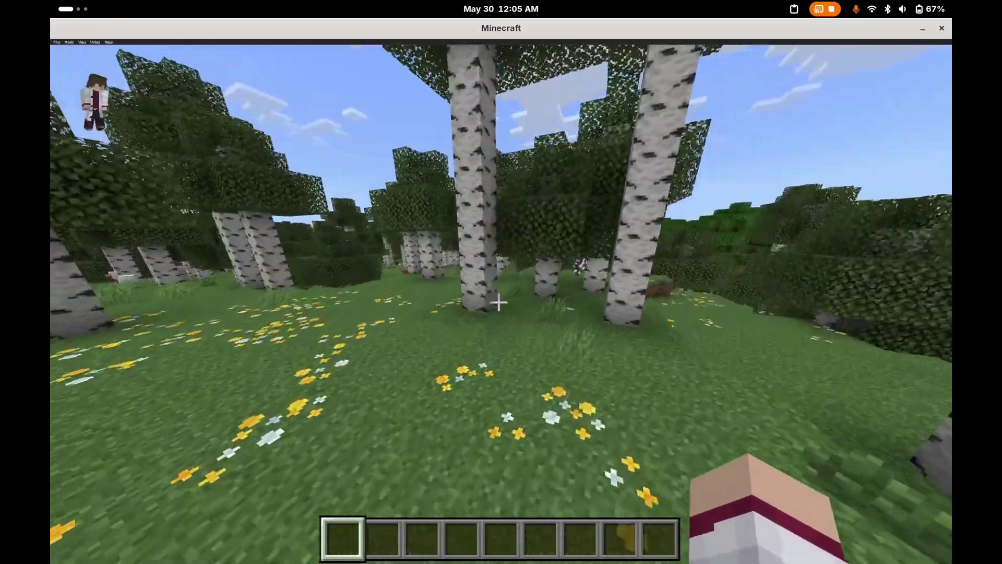
key(w)
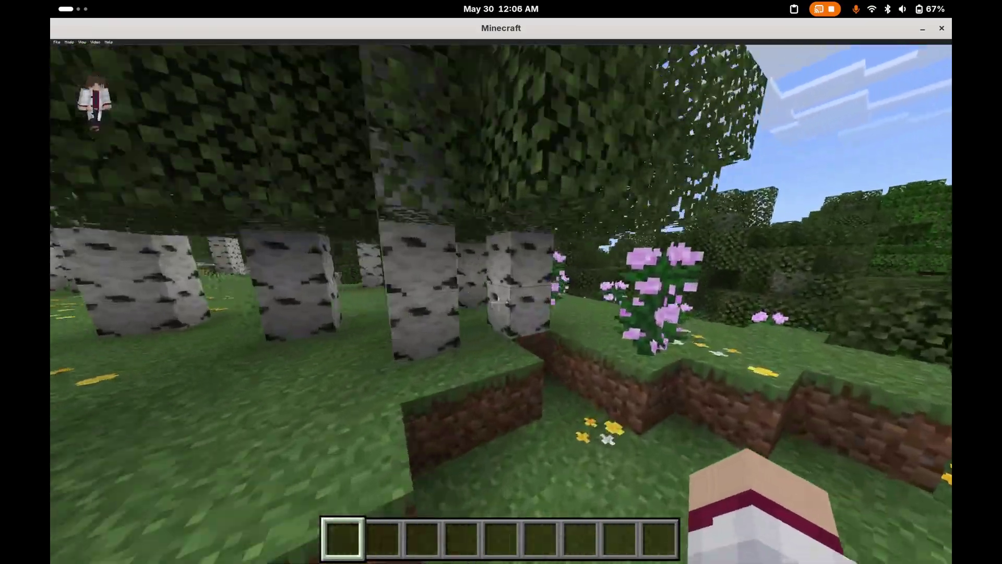
key(w)
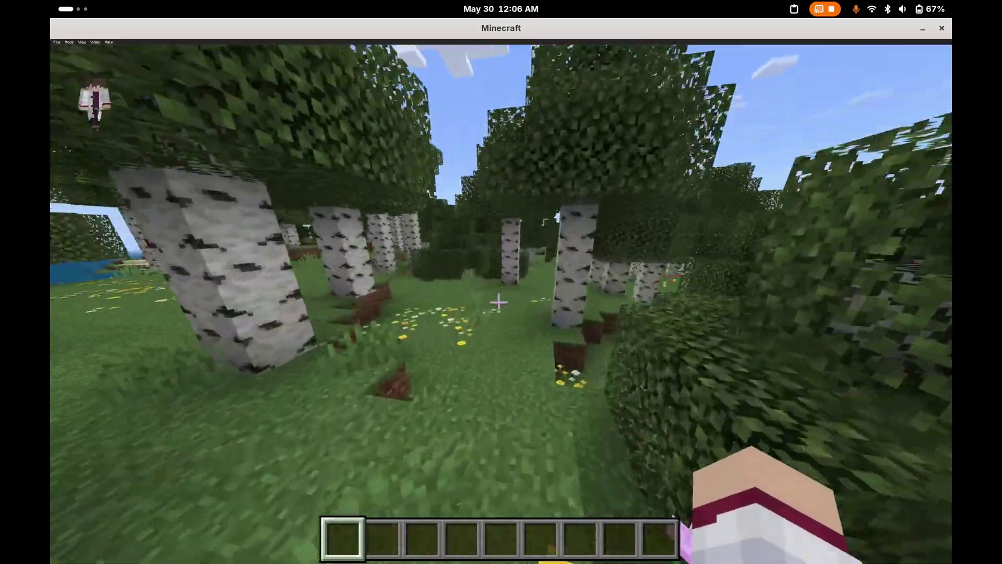
key(w)
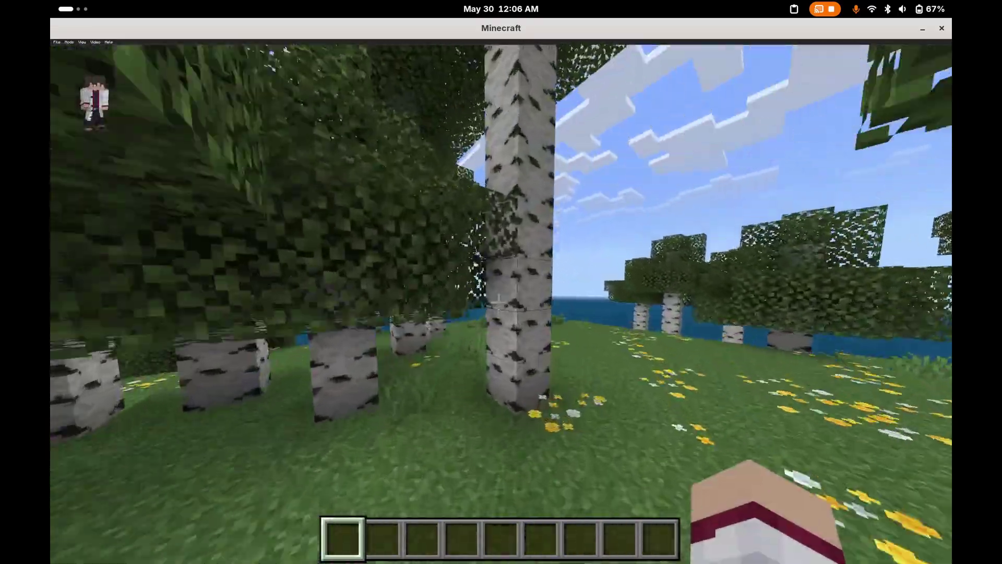
key(w)
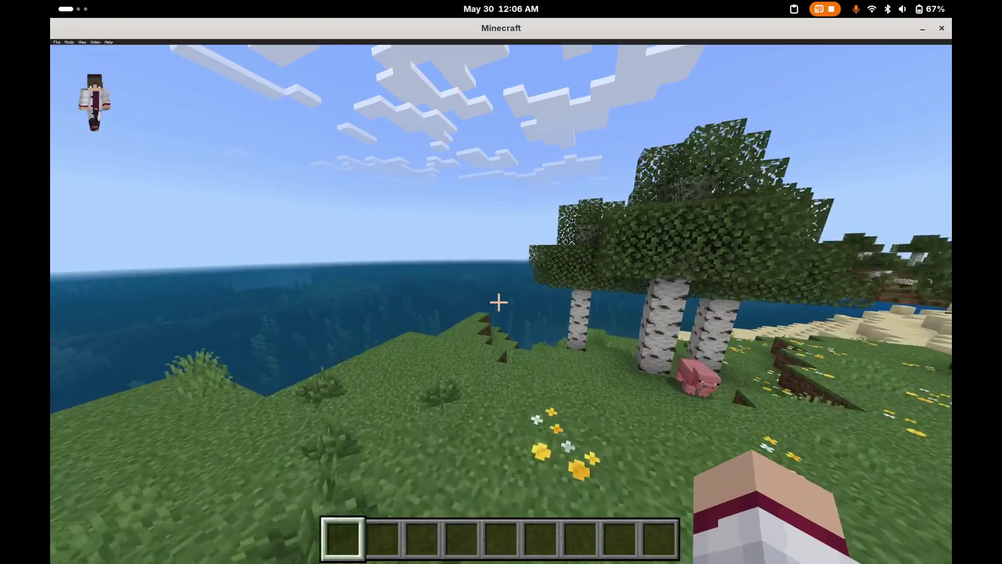
key(w)
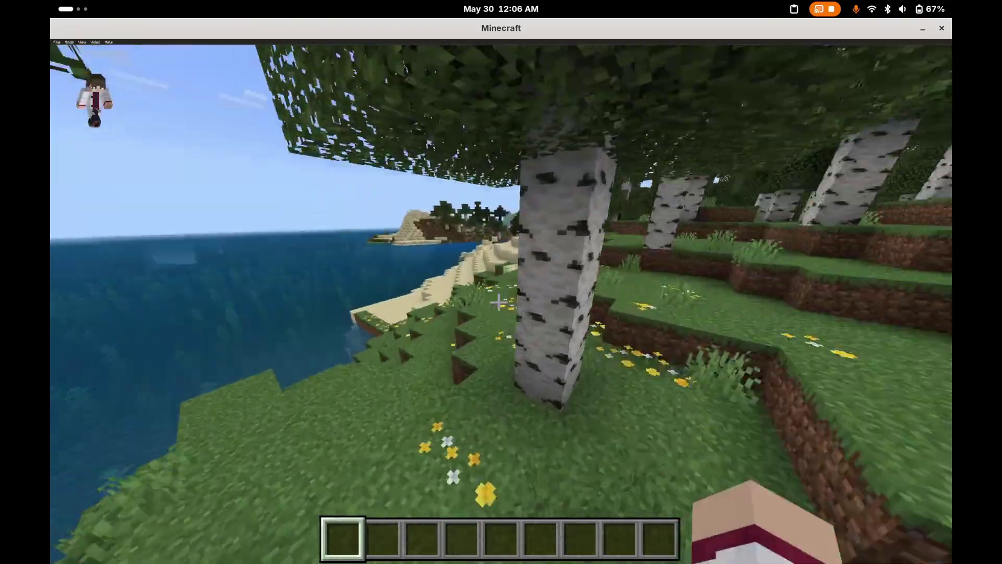
key(w)
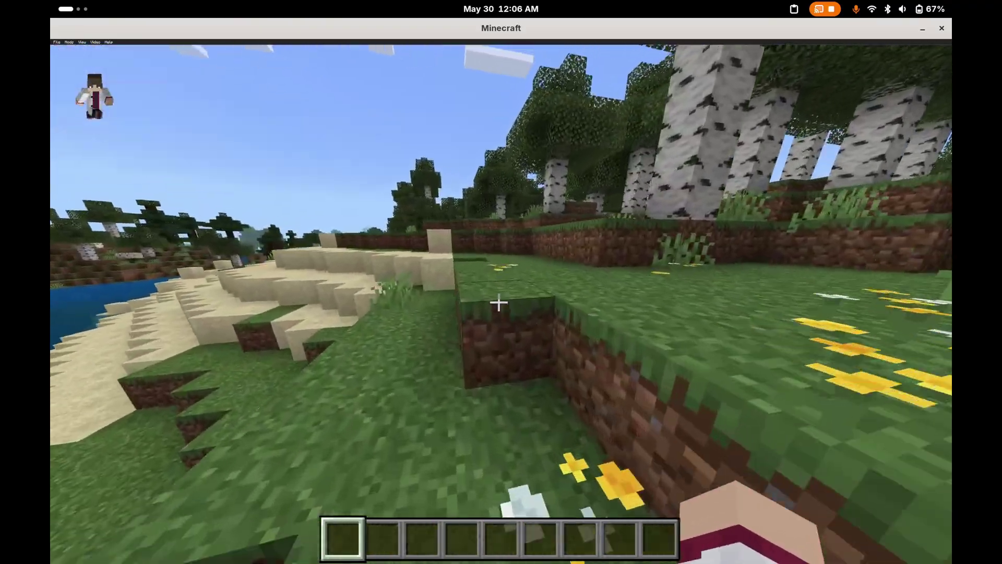
key(w)
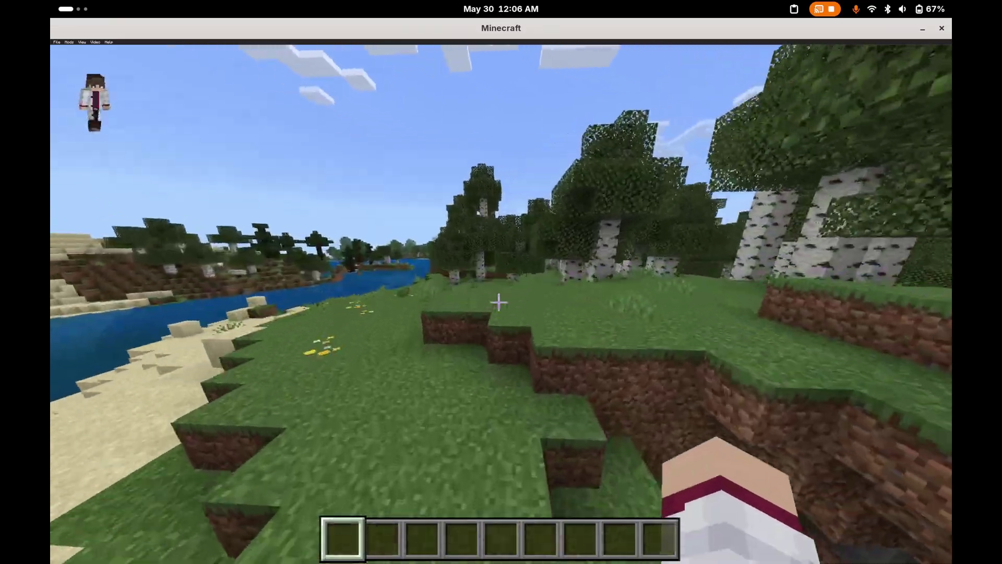
key(w)
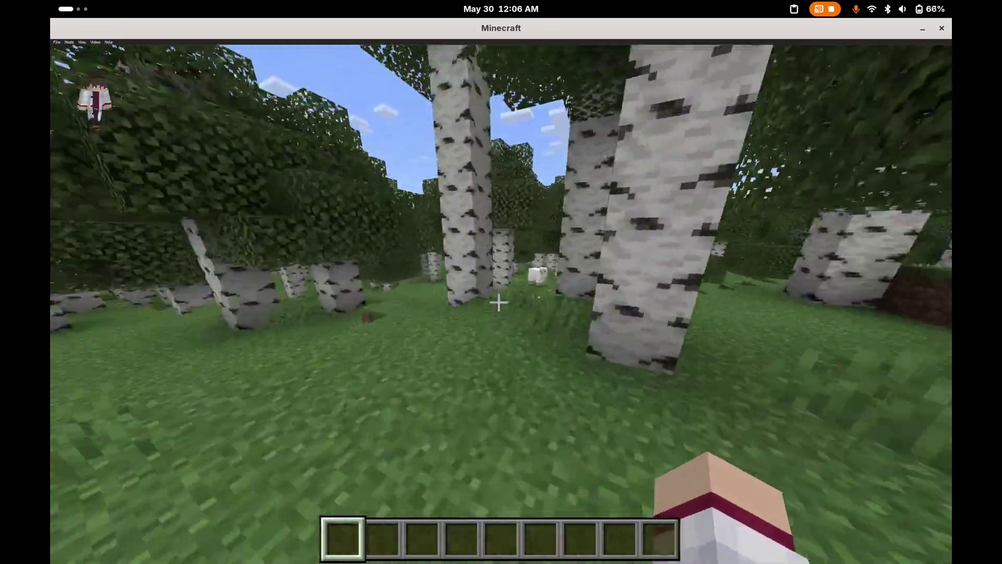
key(w)
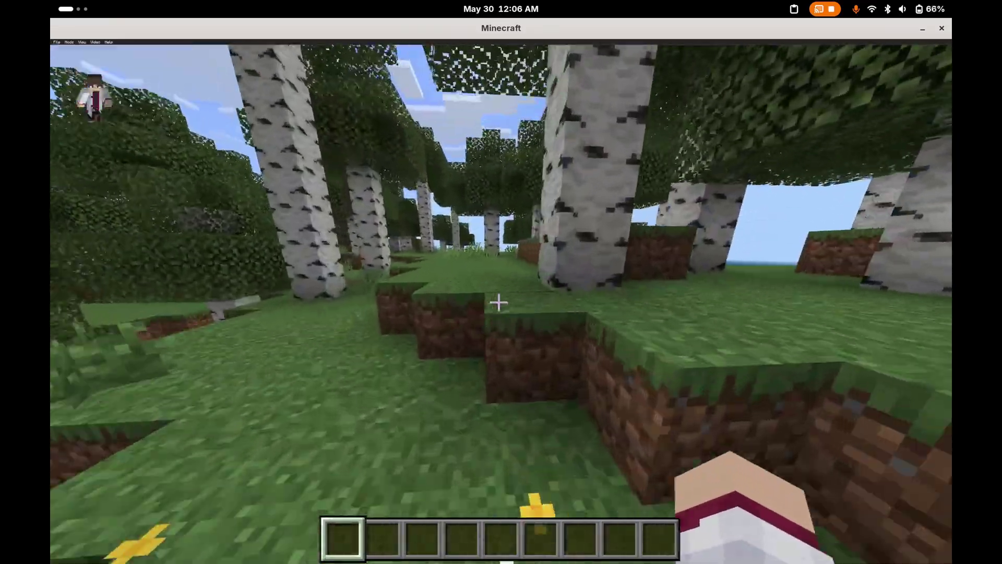
key(w)
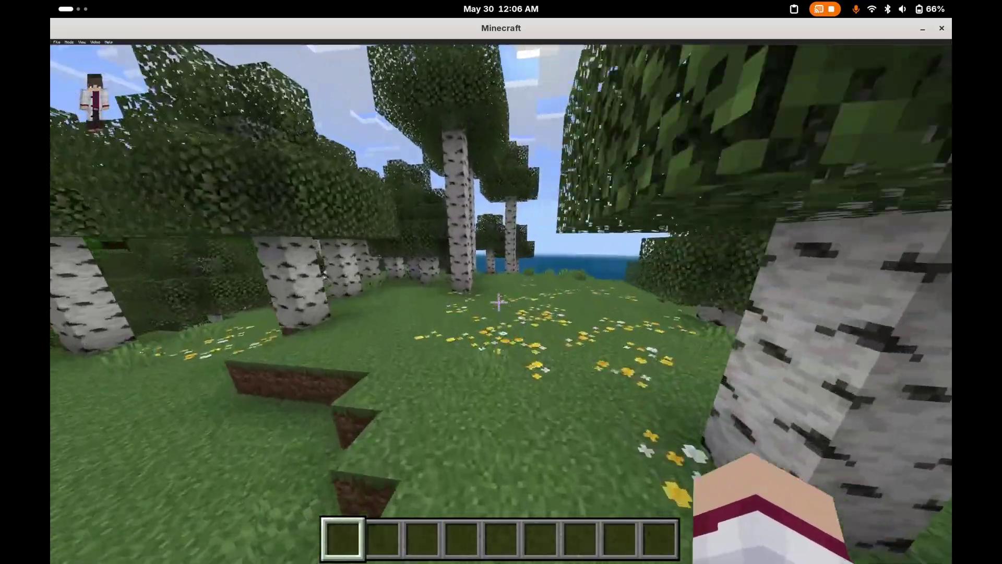
key(w)
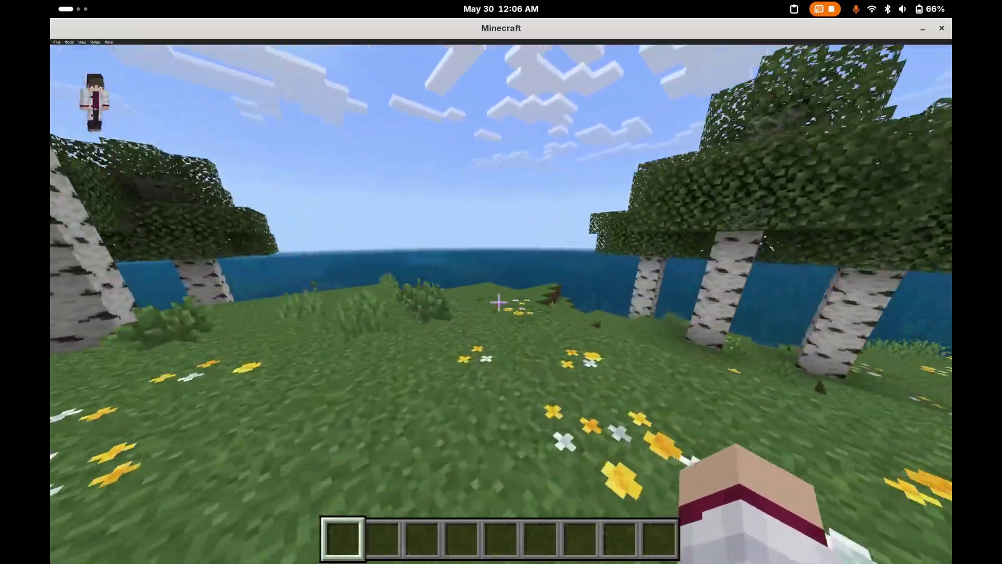
key(w)
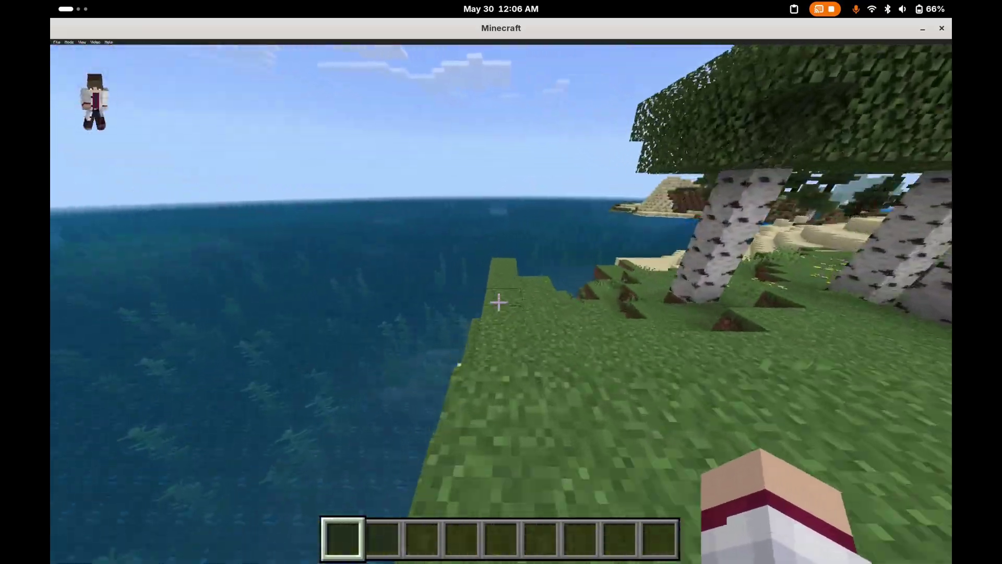
Continue the strafe-sprint test by sprinting back and forth between the grassy shoreline, the flower patches and the birch trees
key(w)
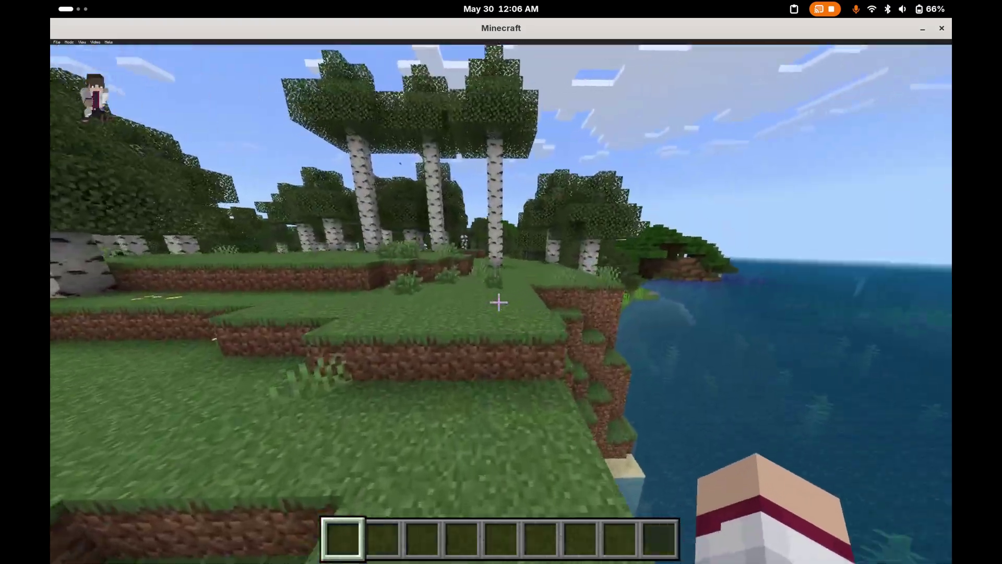
key(w)
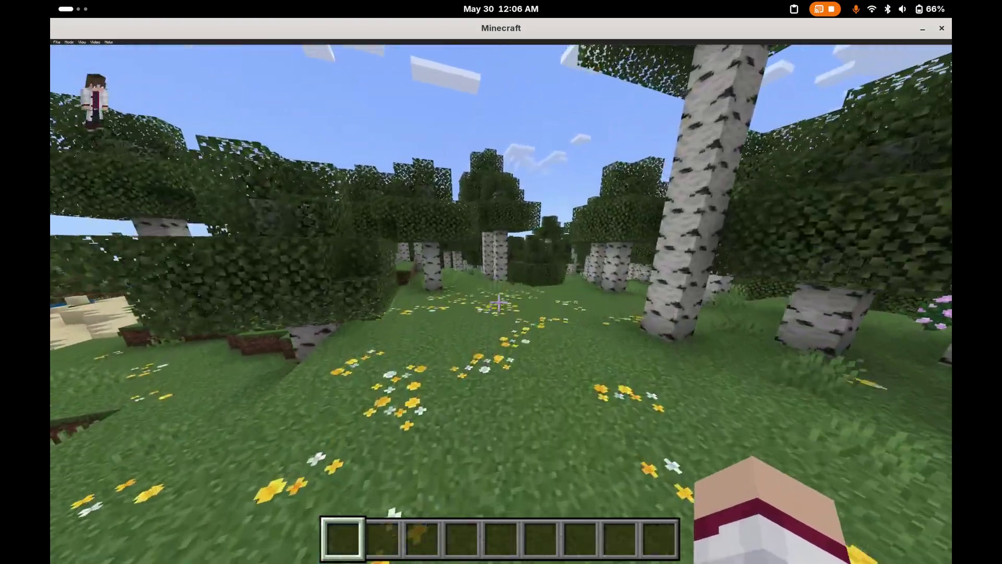
key(w)
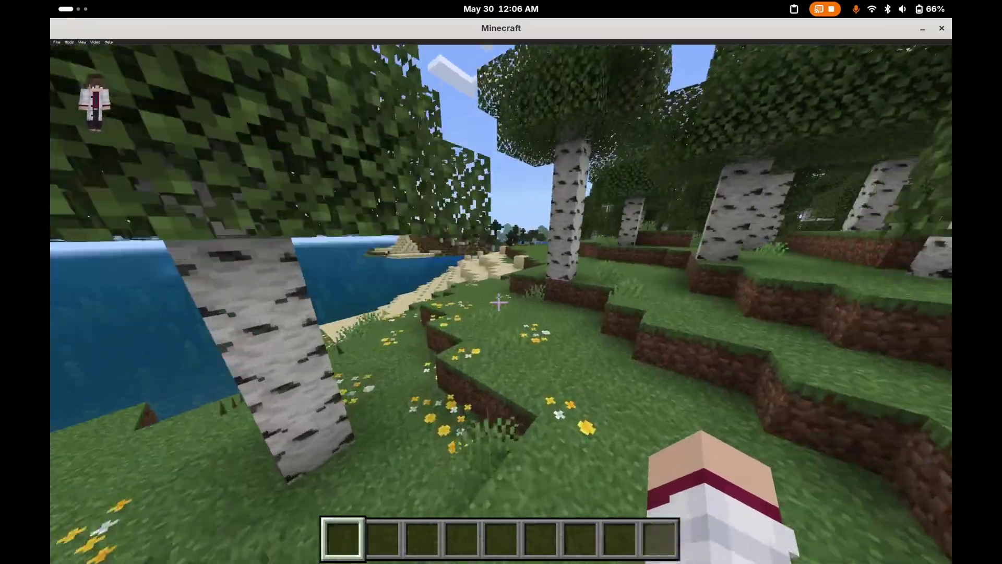
key(w)
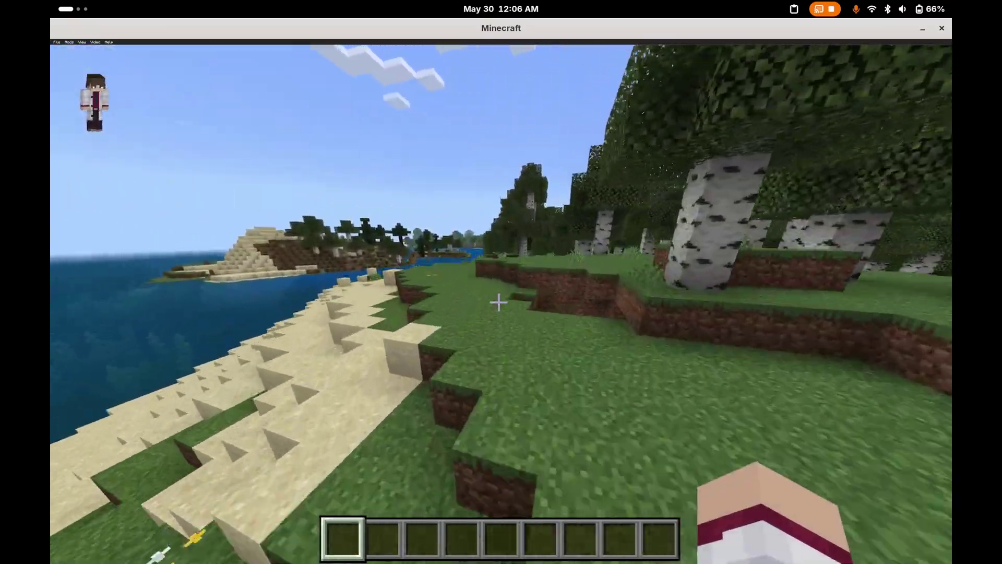
key(w)
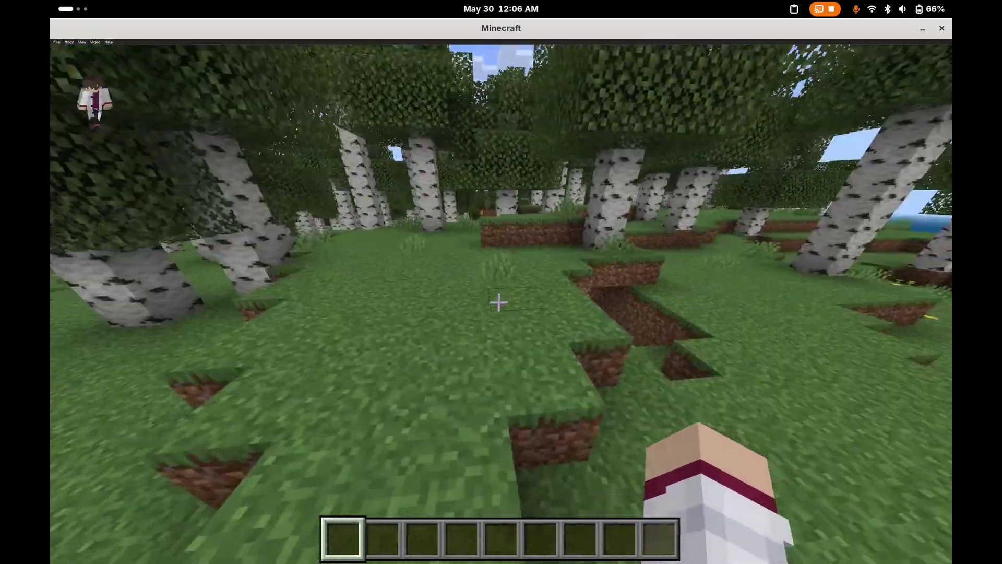
key(w)
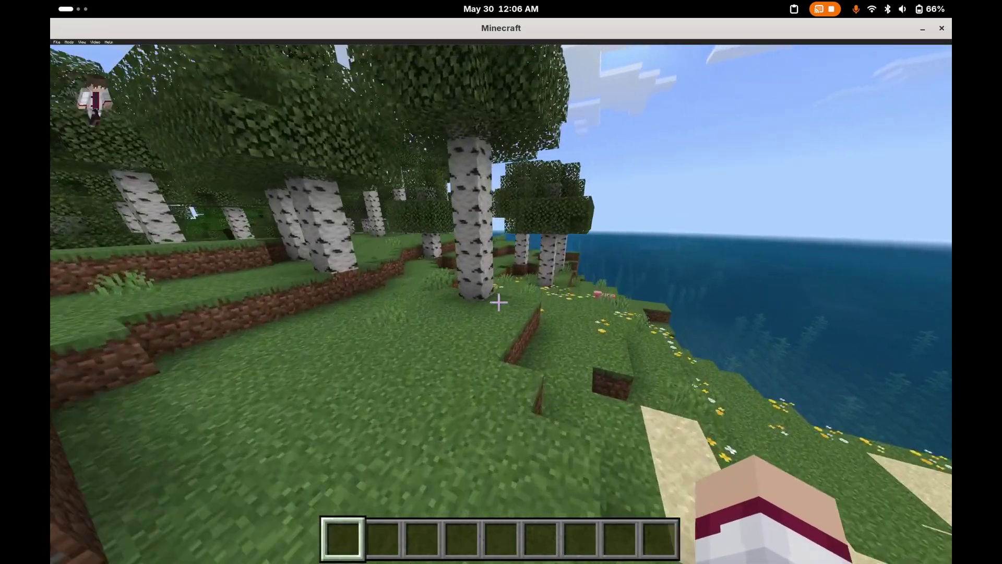
Switch the camera to the front-facing third-person view of the player character
key(F5)
key(F5)
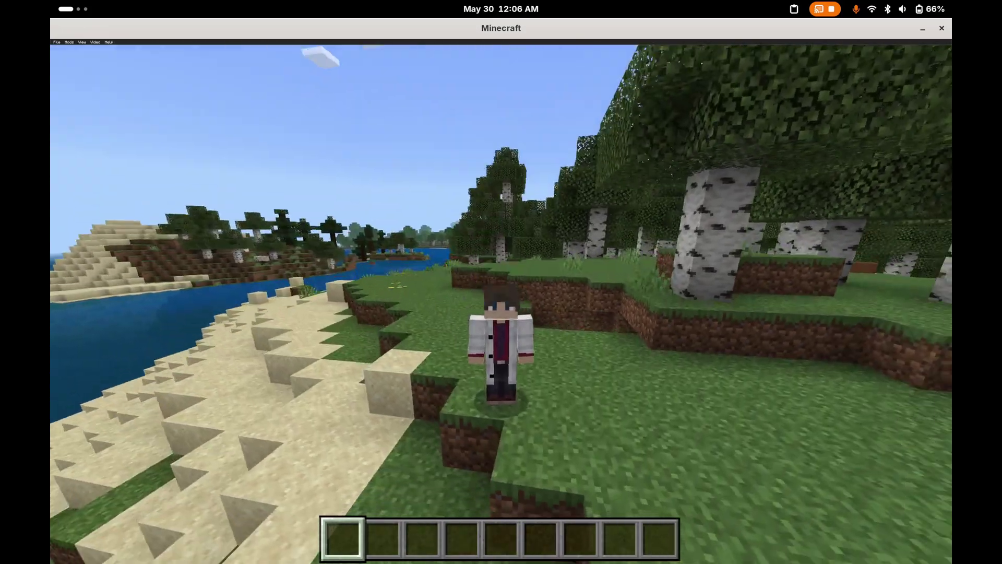